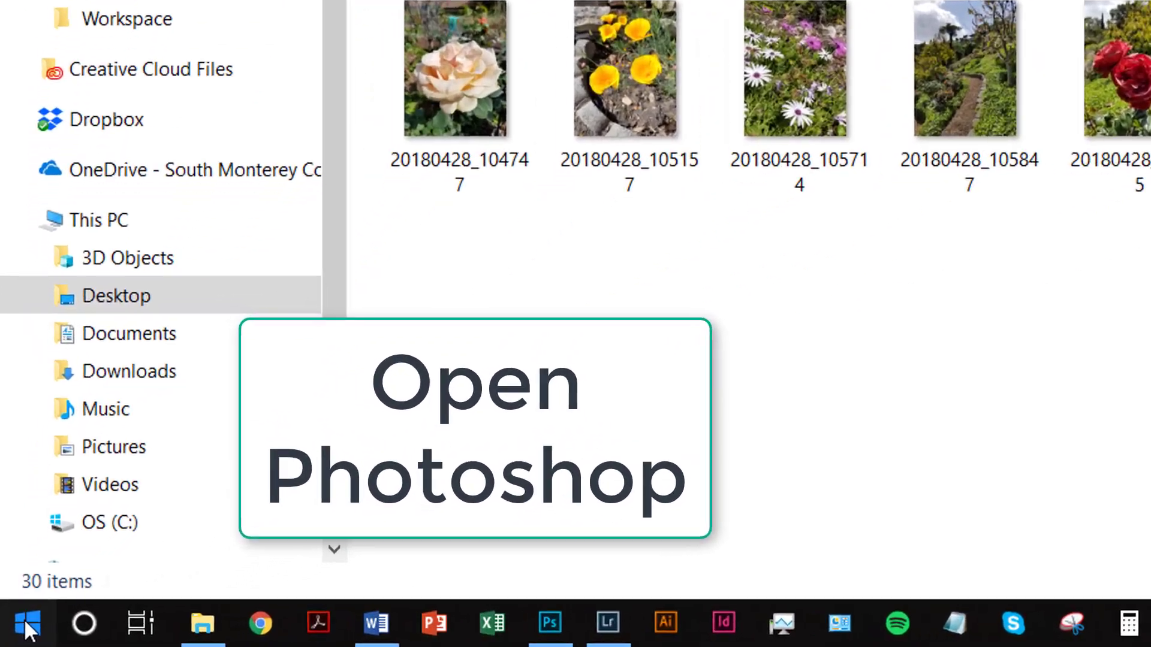
# Step: Switch to Photoshop and open the Contact Sheet II automation
pyautogui.click(14, 636)
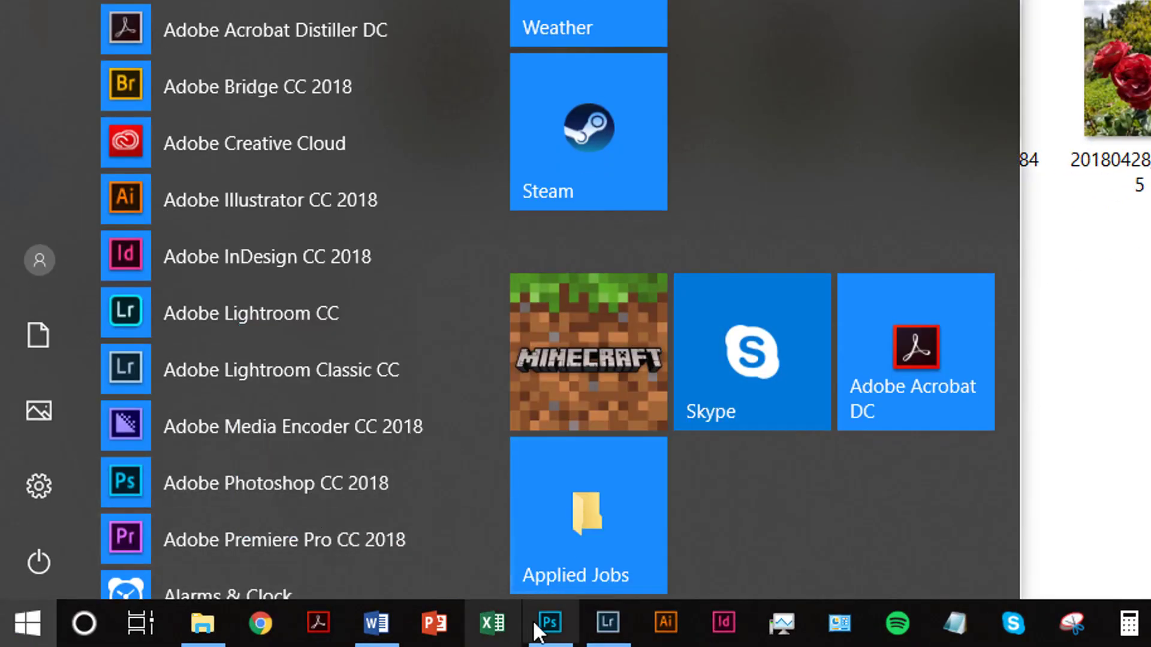
pyautogui.moveTo(553, 636)
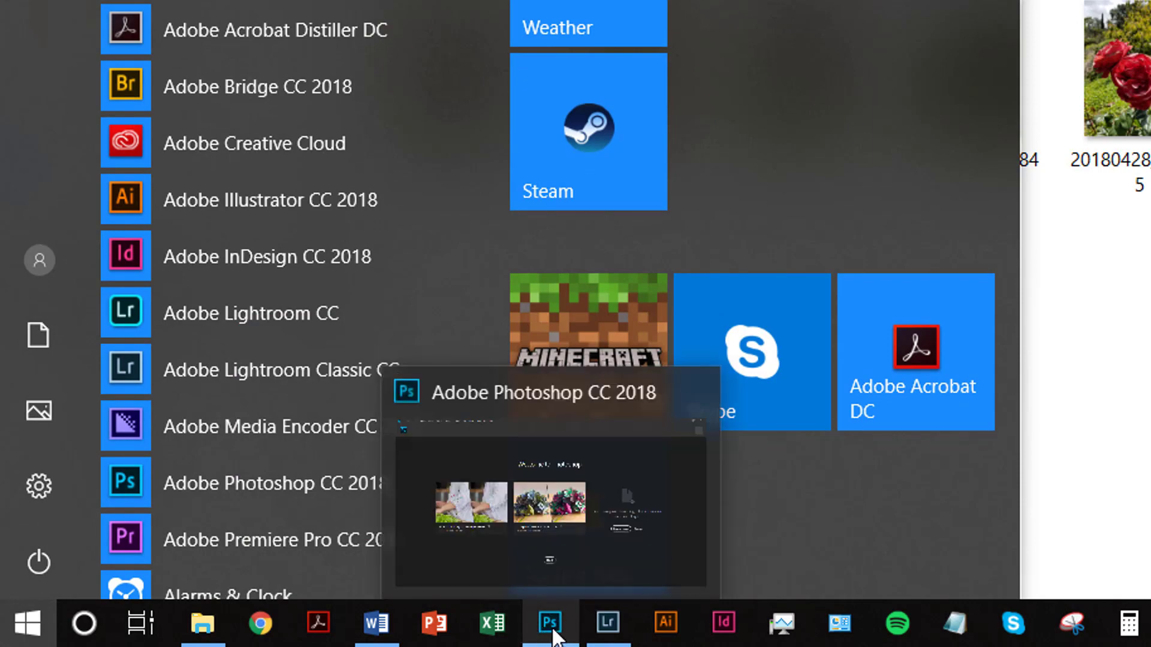
pyautogui.click(553, 629)
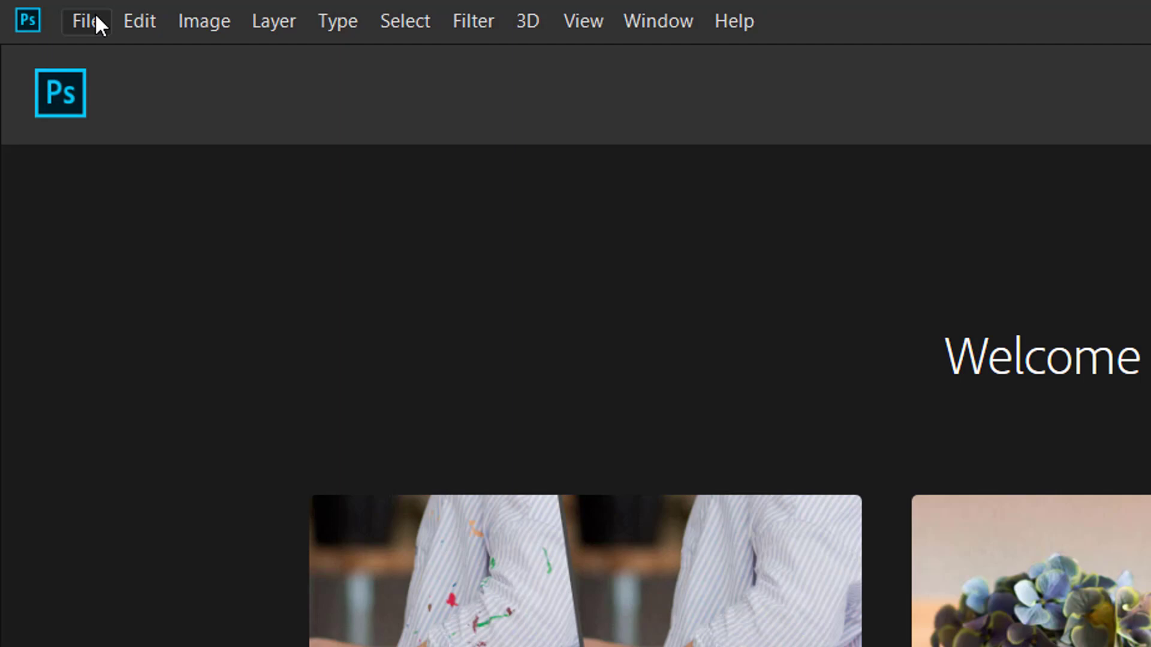
pyautogui.click(95, 20)
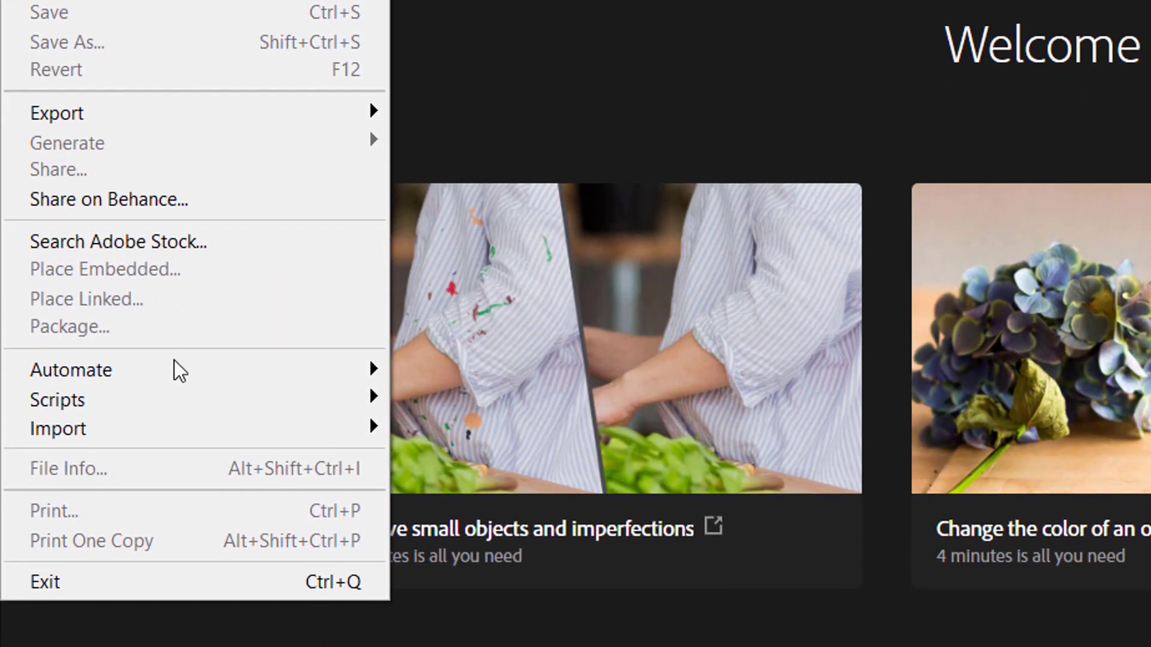
pyautogui.moveTo(180, 372)
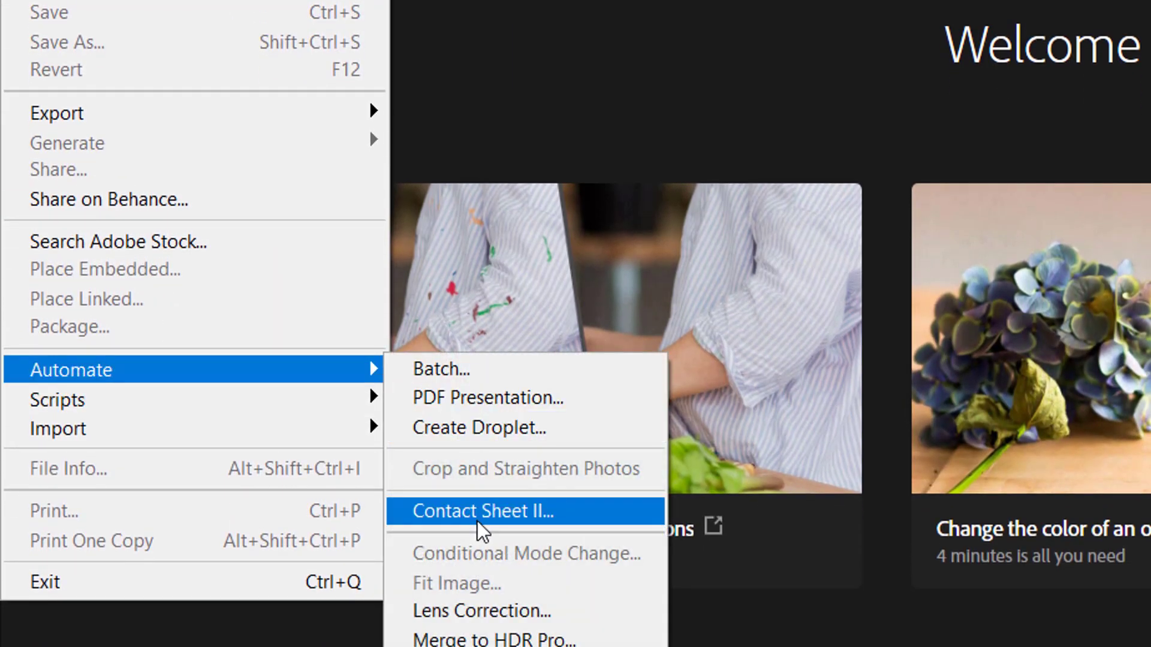
pyautogui.click(551, 513)
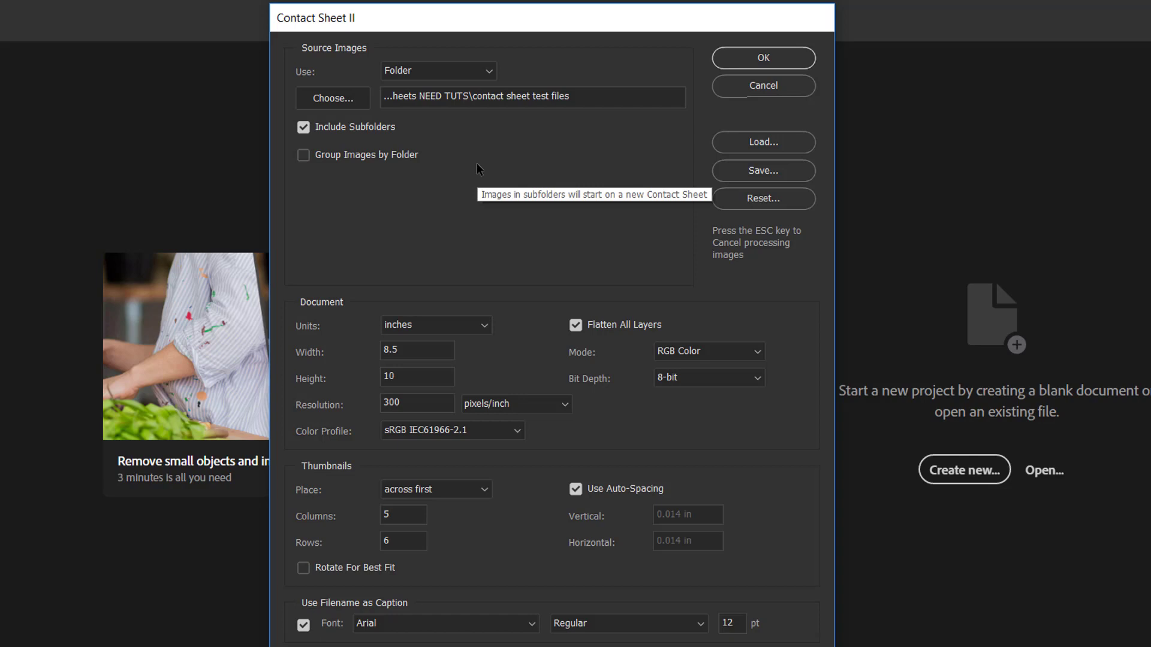
# Step: Choose the "contact sheet test files" folder inside "U1P9- Making contact sheets NEED VIDEO TUTS" as the source of the images
pyautogui.click(350, 99)
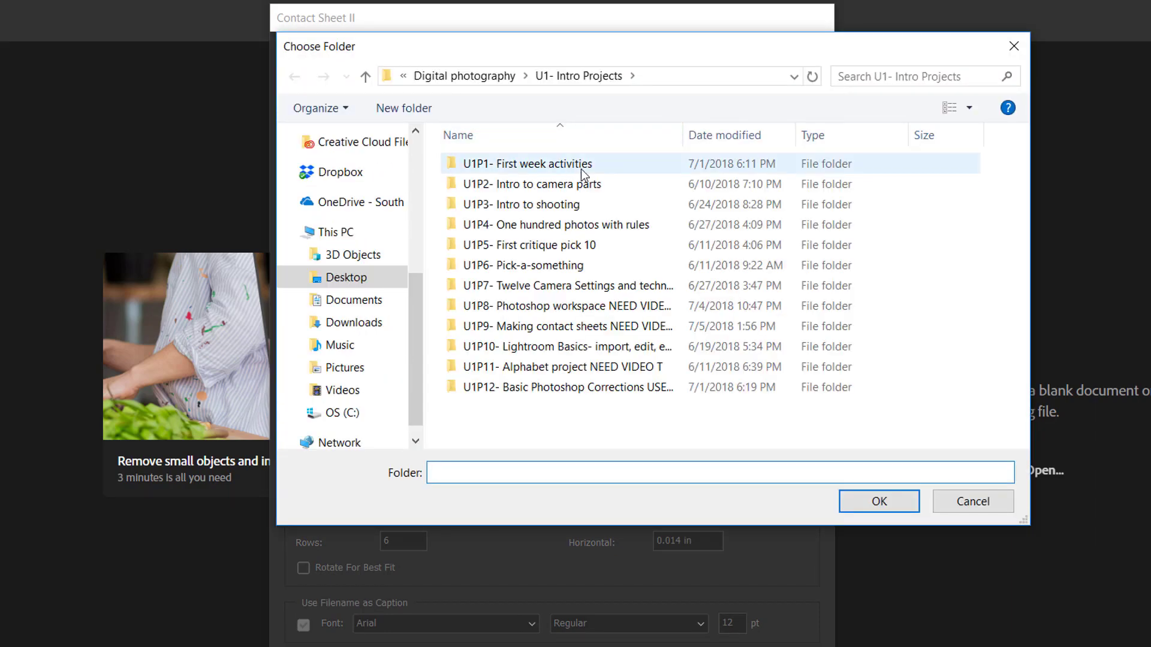
pyautogui.doubleClick(558, 329)
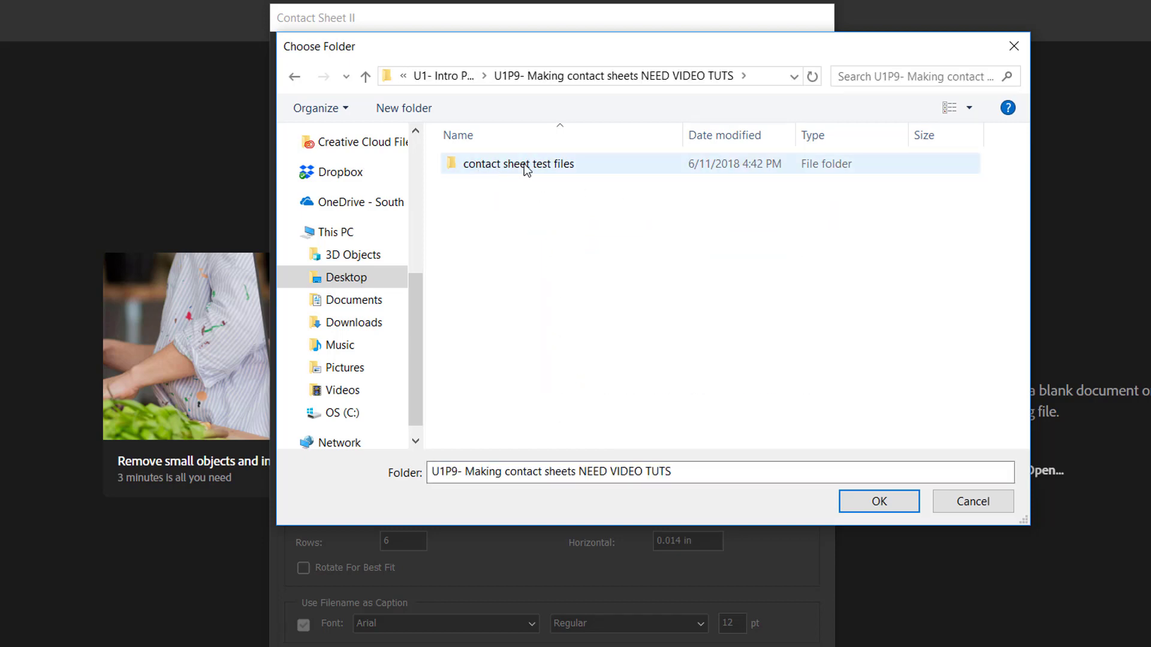
pyautogui.click(525, 166)
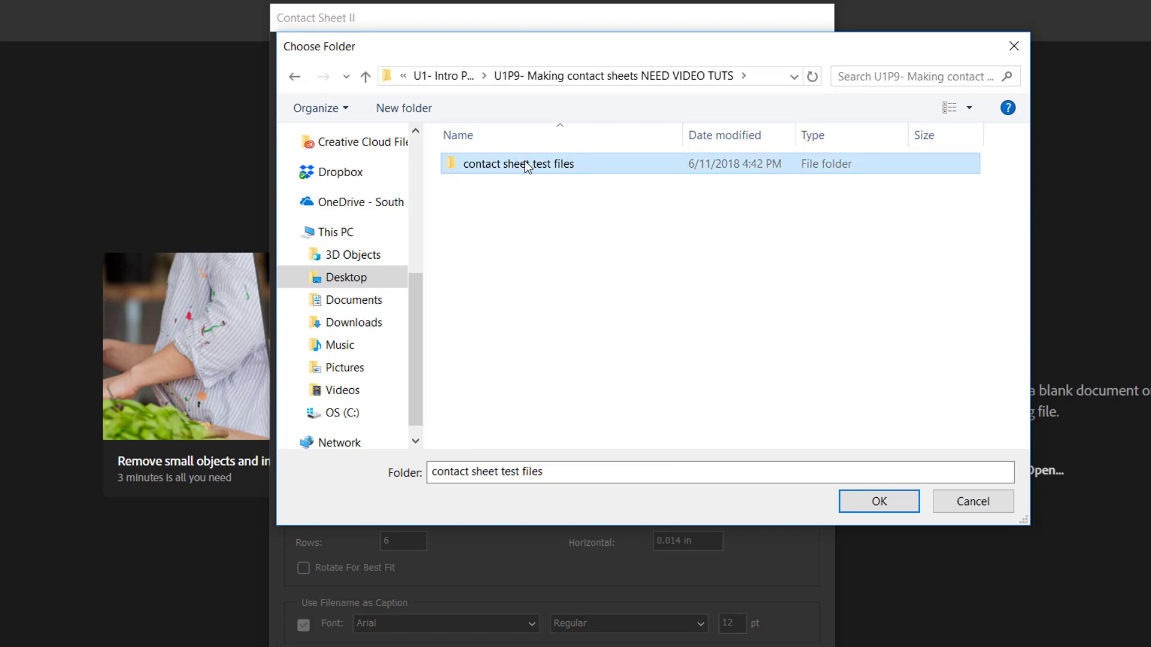
pyautogui.click(855, 505)
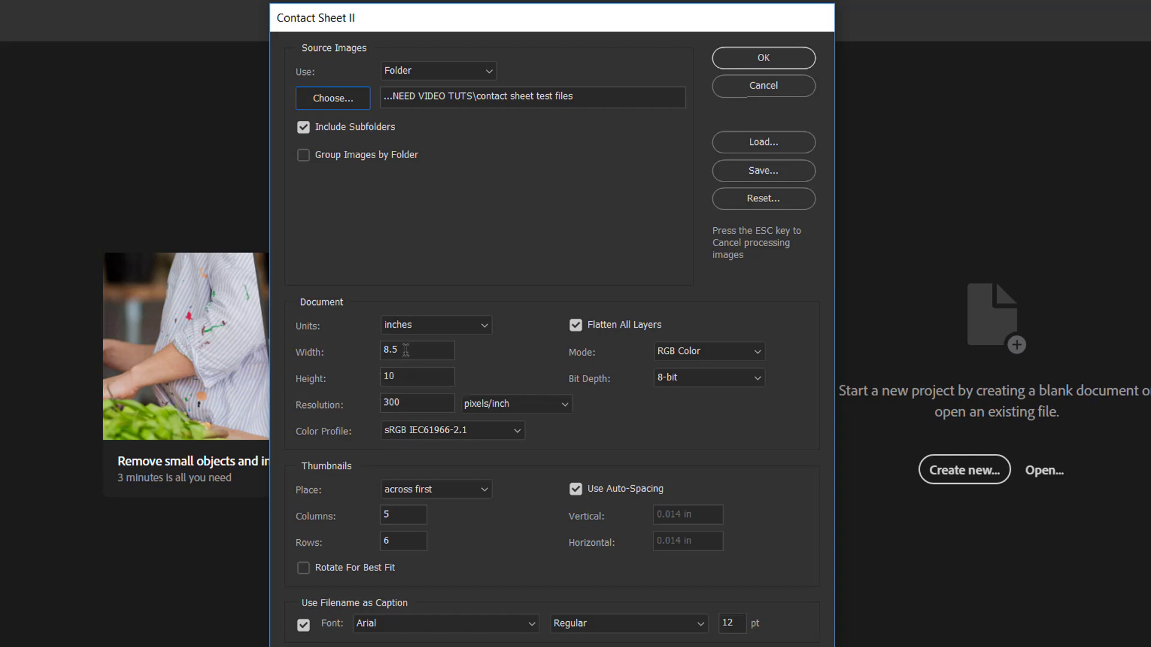
# Step: Set the document height to 11 inches and generate the contact sheet
pyautogui.doubleClick(405, 374)
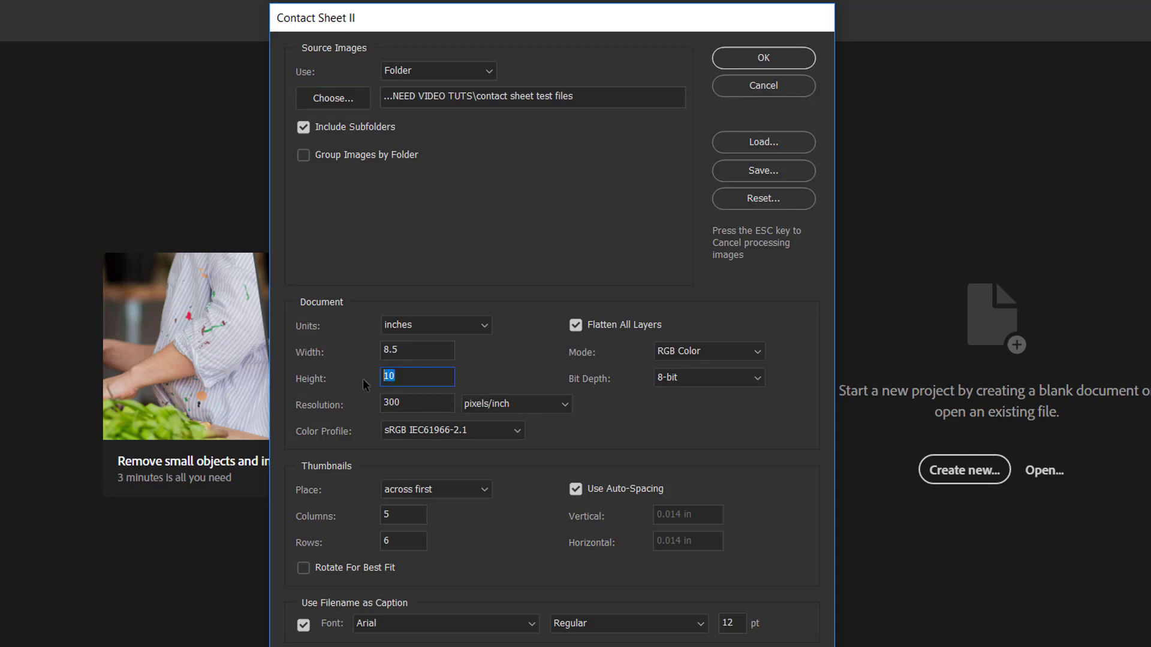
pyautogui.write('11')
pyautogui.click(796, 58)
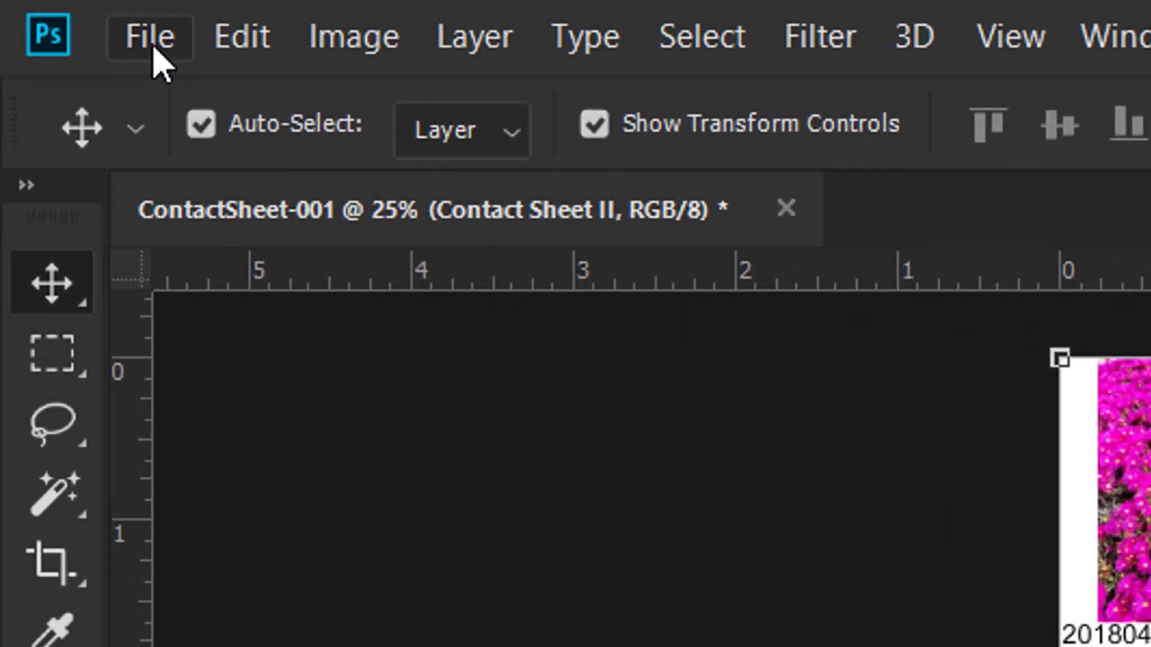
# Step: Start saving the contact sheet under a new file name consisting of the author's name followed by "- ContactSheet-flowers"
pyautogui.click(44, 12)
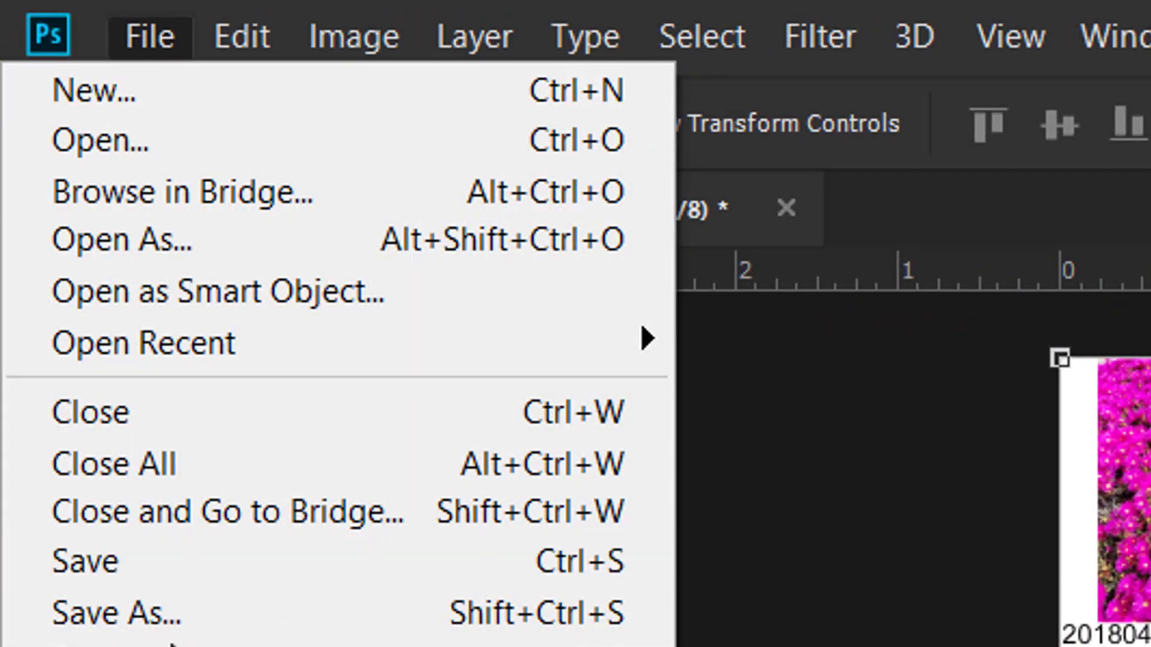
pyautogui.click(252, 630)
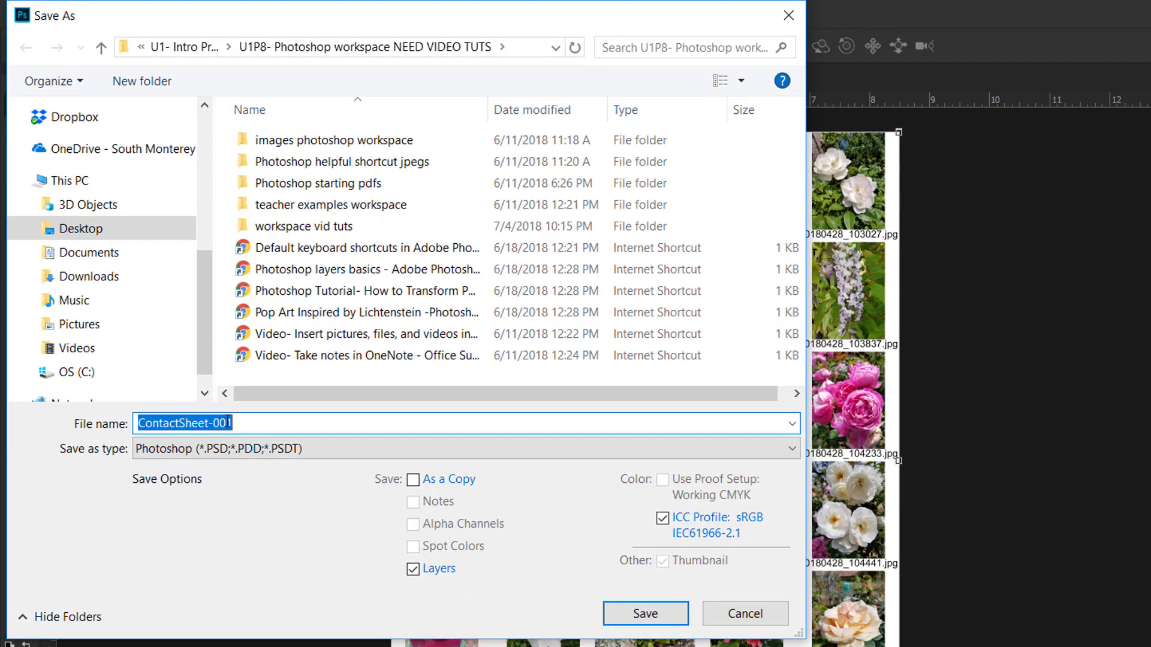
pyautogui.click(235, 423)
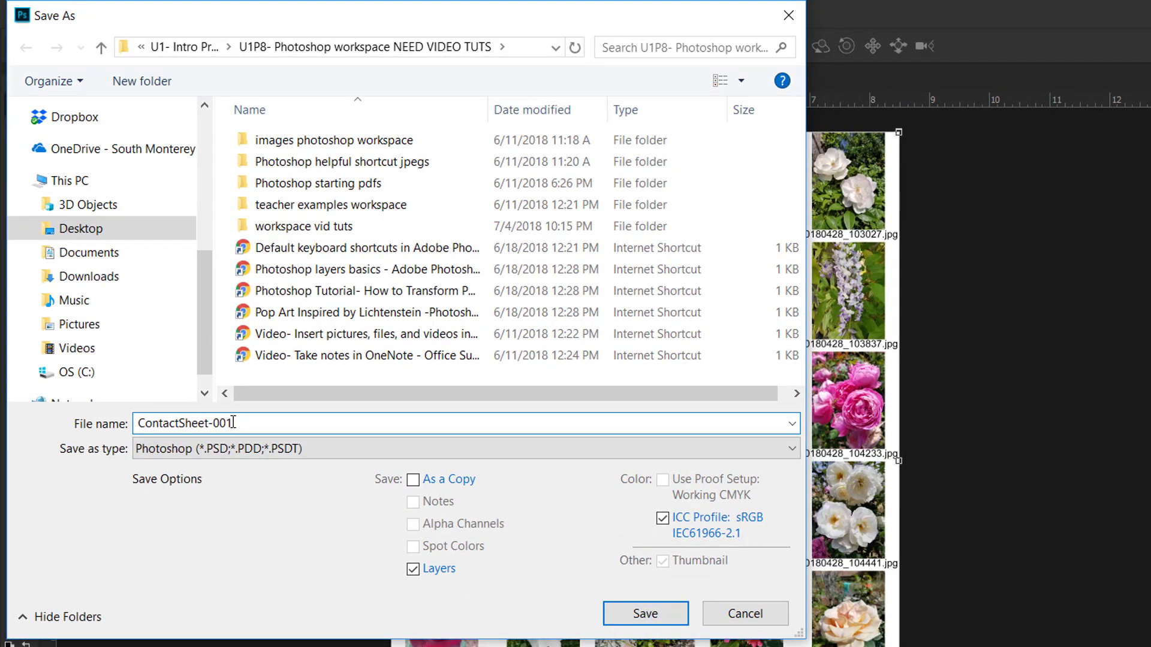
pyautogui.click(139, 422)
pyautogui.write('Turek_jo')
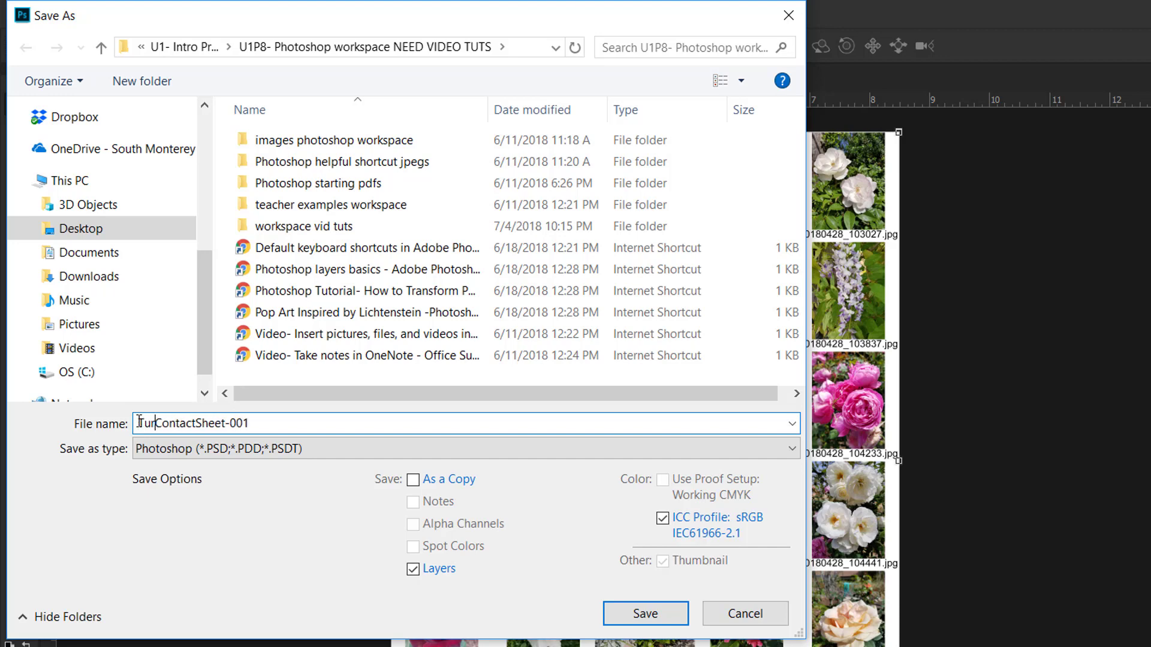
pyautogui.write('ejames-')
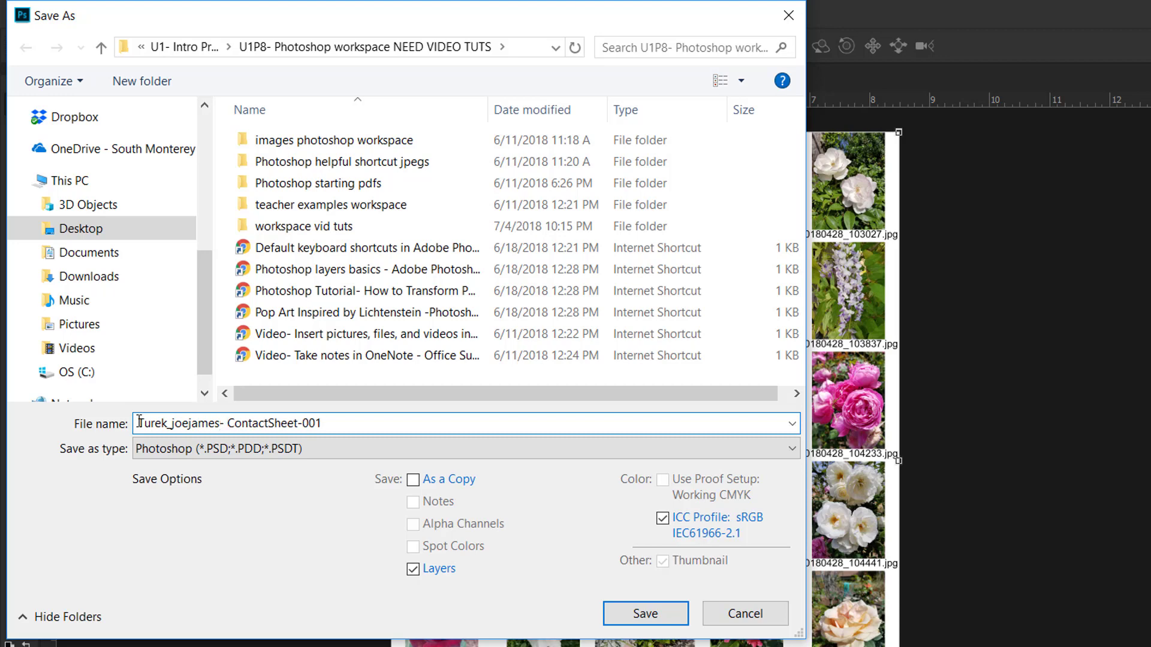
pyautogui.click(393, 427)
pyautogui.press('BackSpace')
pyautogui.press('BackSpace')
pyautogui.press('BackSpace')
pyautogui.write('flowers')
# Step: Save the file as a JPEG in the "U1P9- Making contact sheets NEED VIDEO TUTS" folder, accepting the JPEG options at quality 12
pyautogui.click(287, 451)
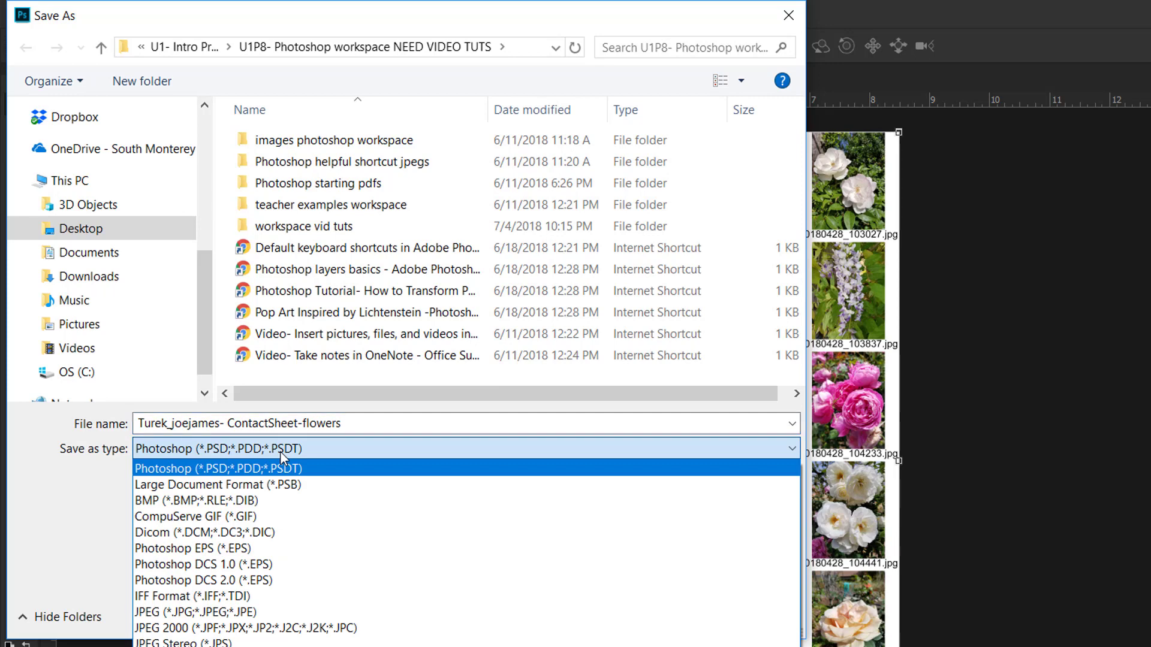
pyautogui.click(144, 614)
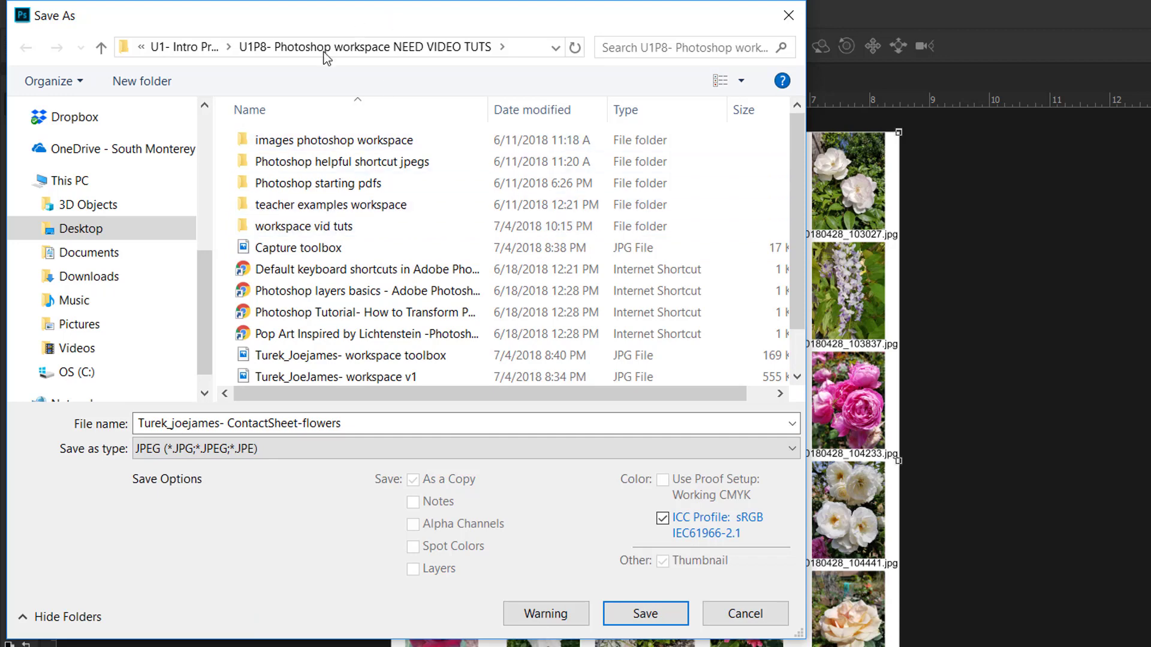
pyautogui.click(187, 48)
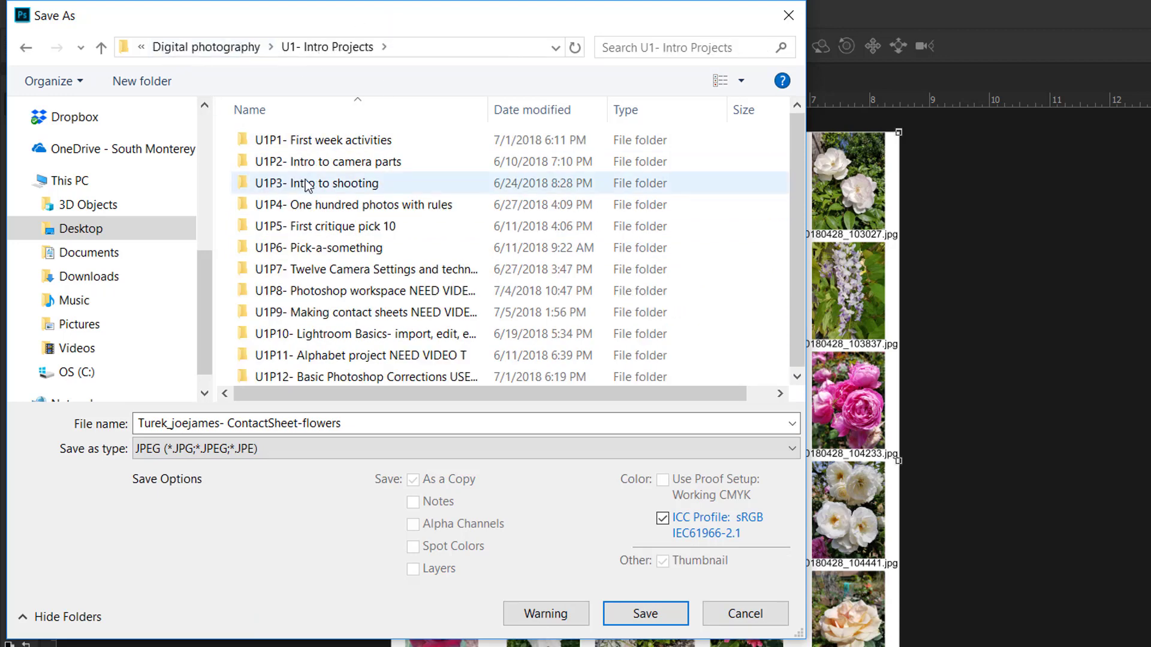
pyautogui.doubleClick(381, 315)
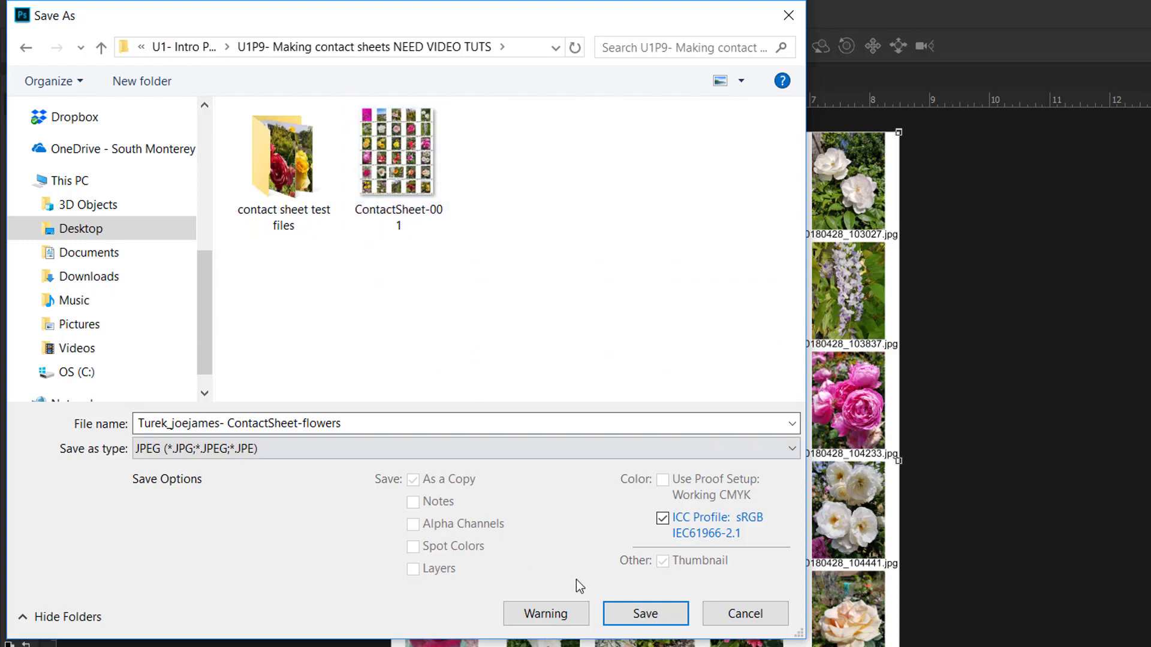
pyautogui.click(627, 615)
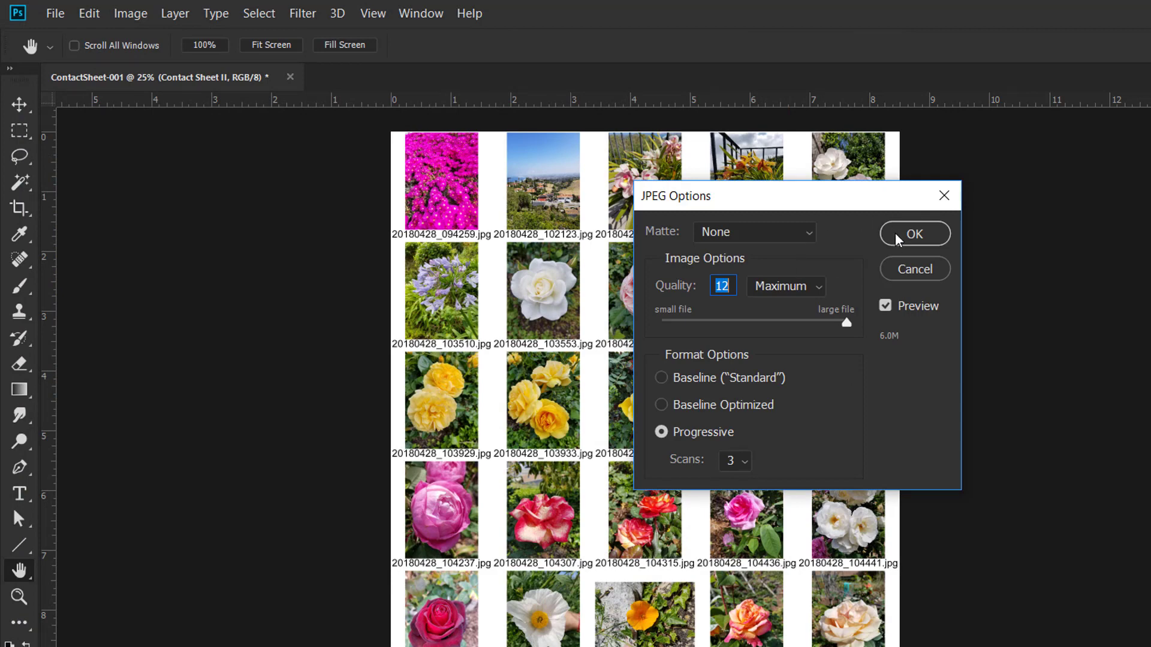
pyautogui.click(898, 239)
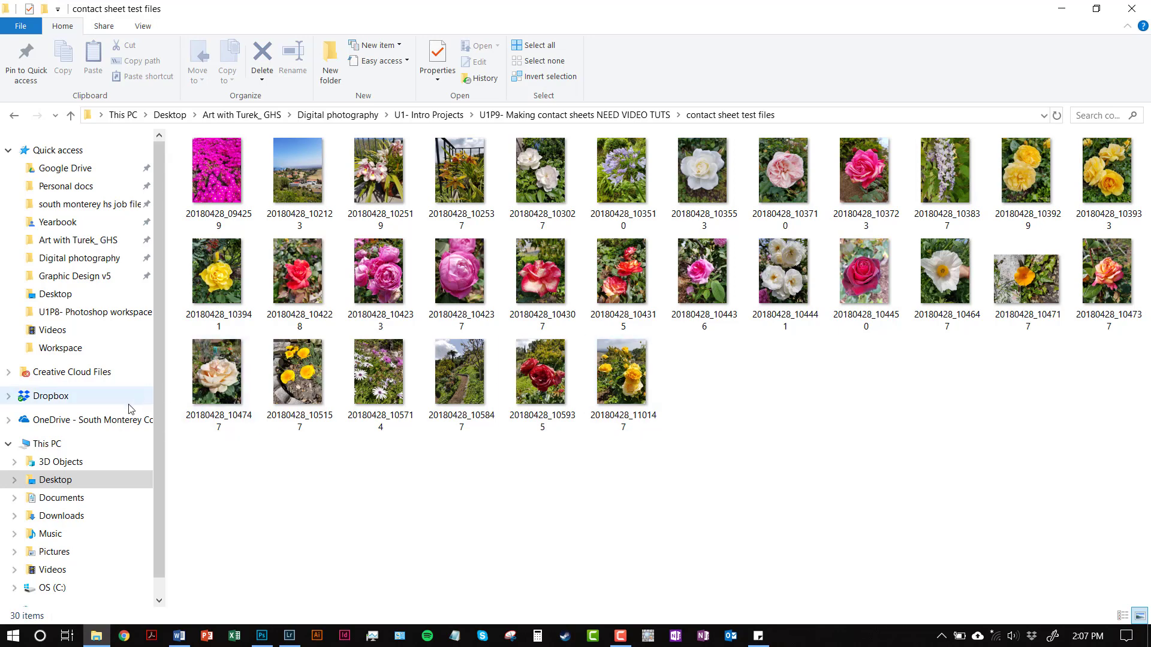
pyautogui.scroll(-1, 152, 428)
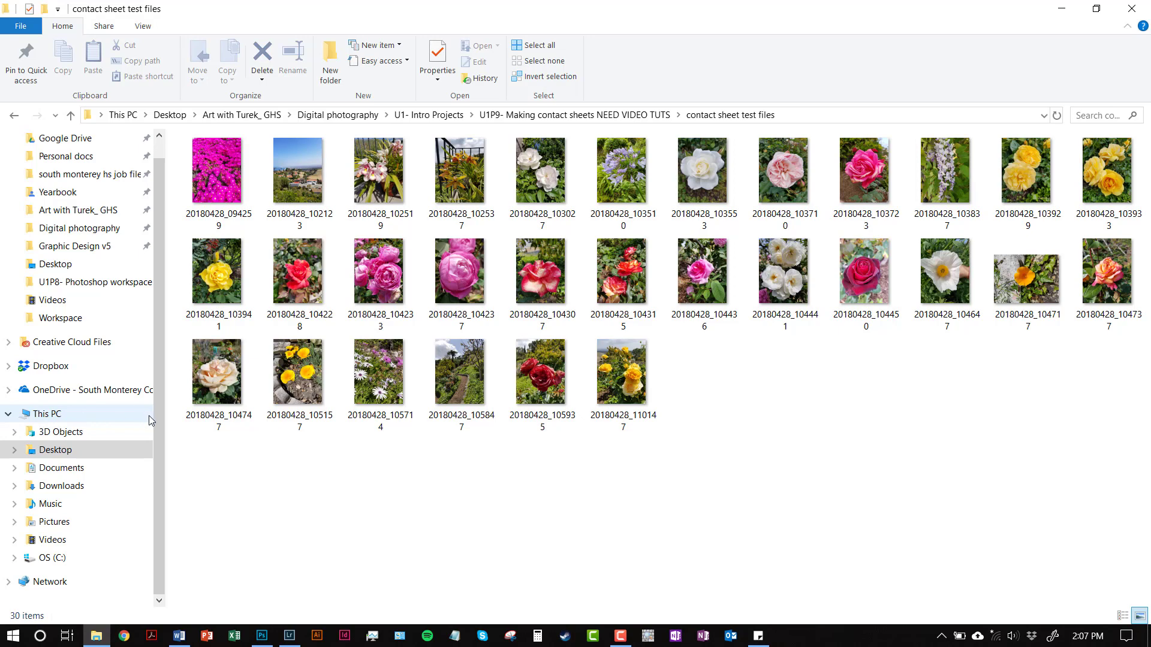
pyautogui.scroll(1, 159, 428)
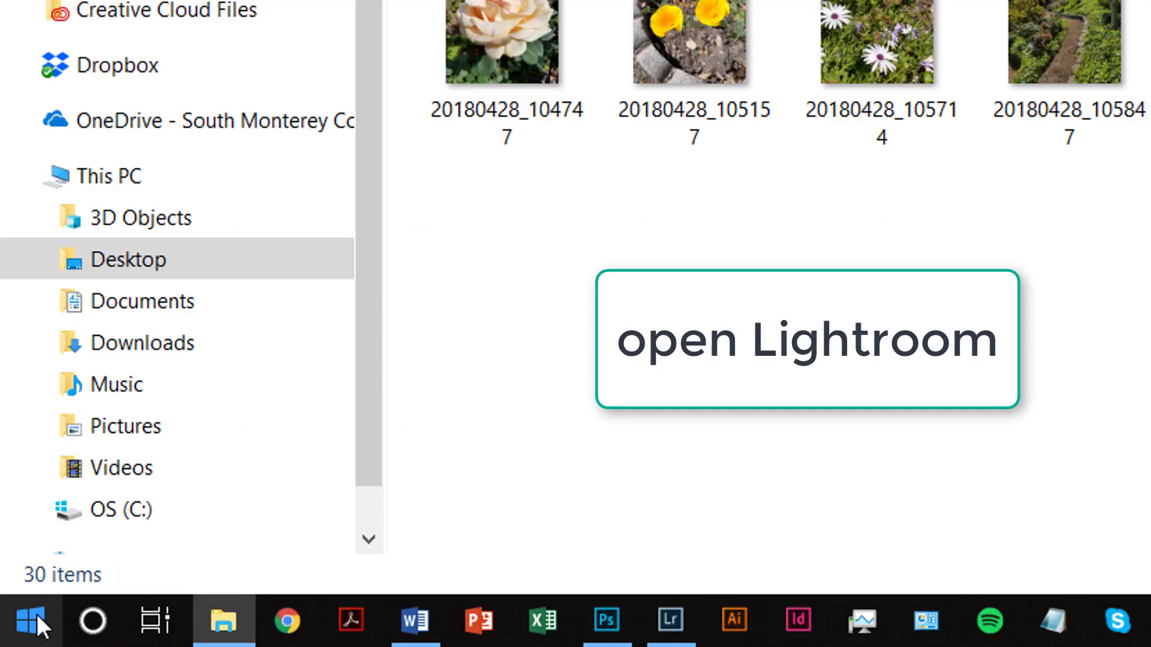
# Step: Switch to Lightroom Classic and start importing photos and video
pyautogui.click(16, 633)
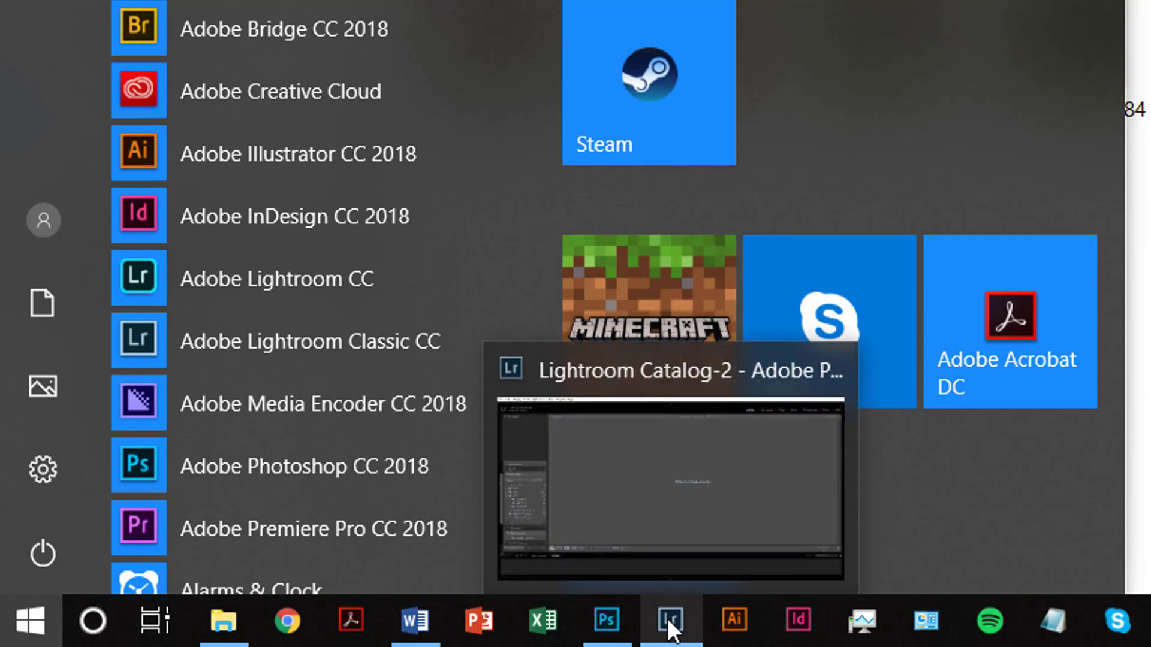
pyautogui.click(667, 617)
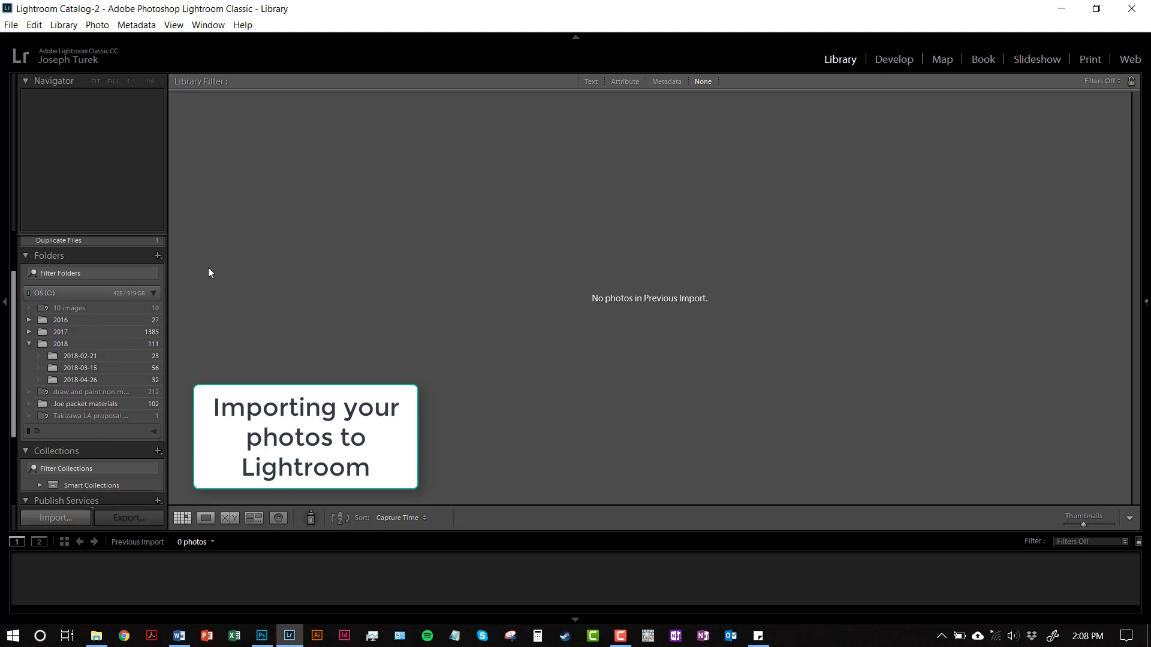
pyautogui.scroll(2, 78, 351)
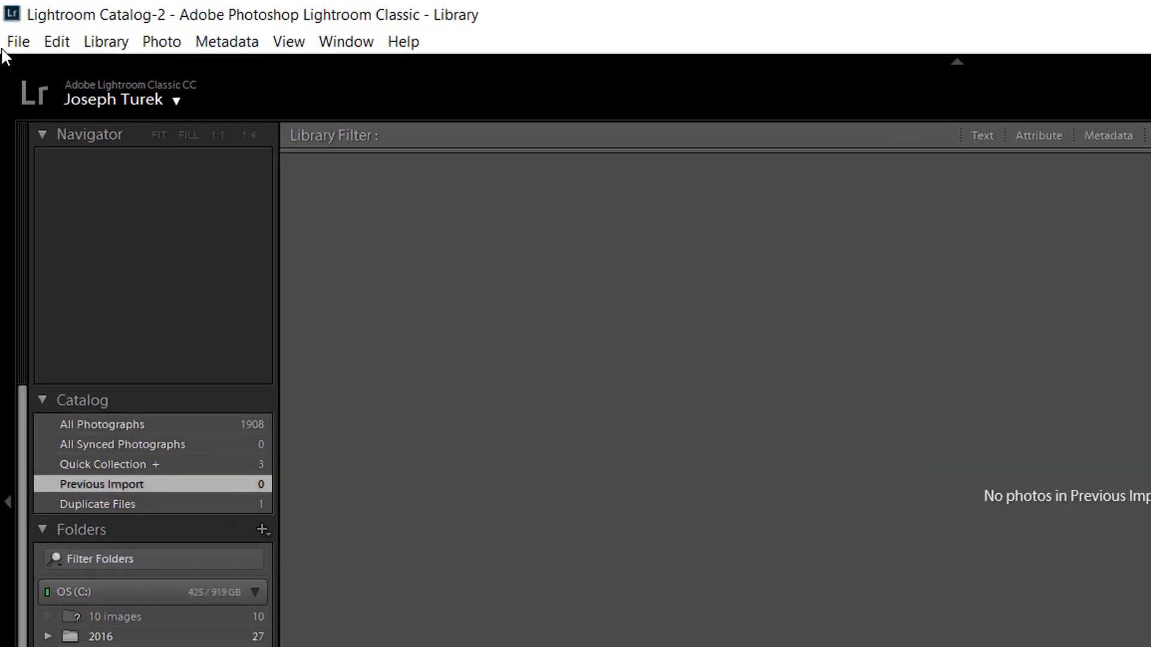
pyautogui.click(11, 24)
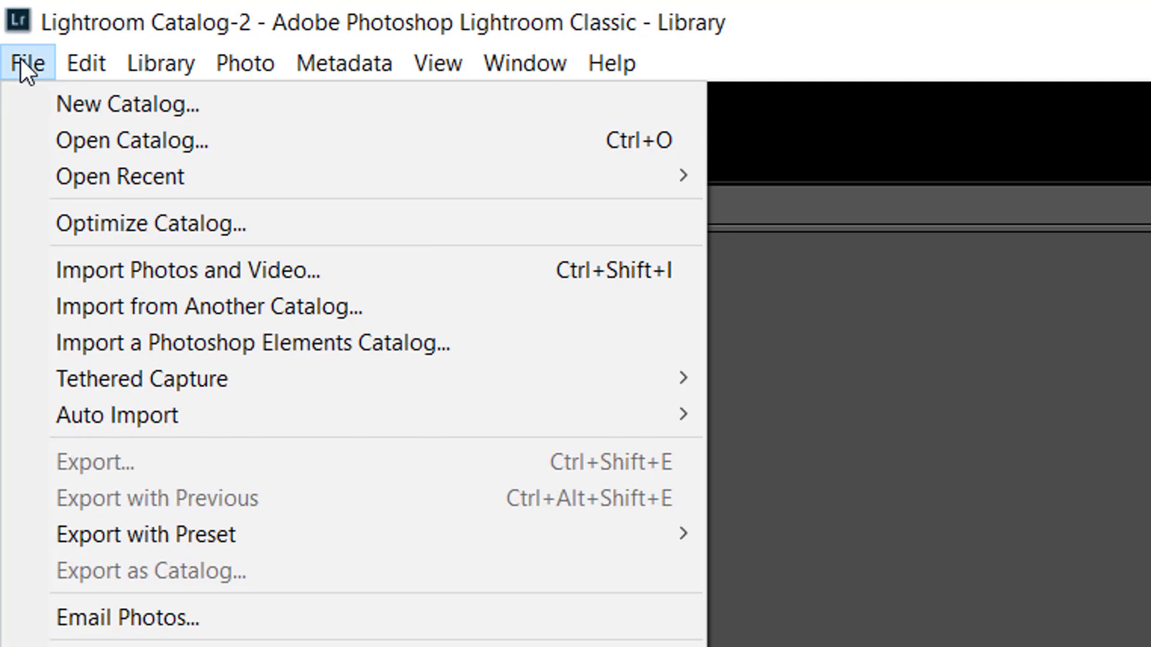
pyautogui.click(234, 269)
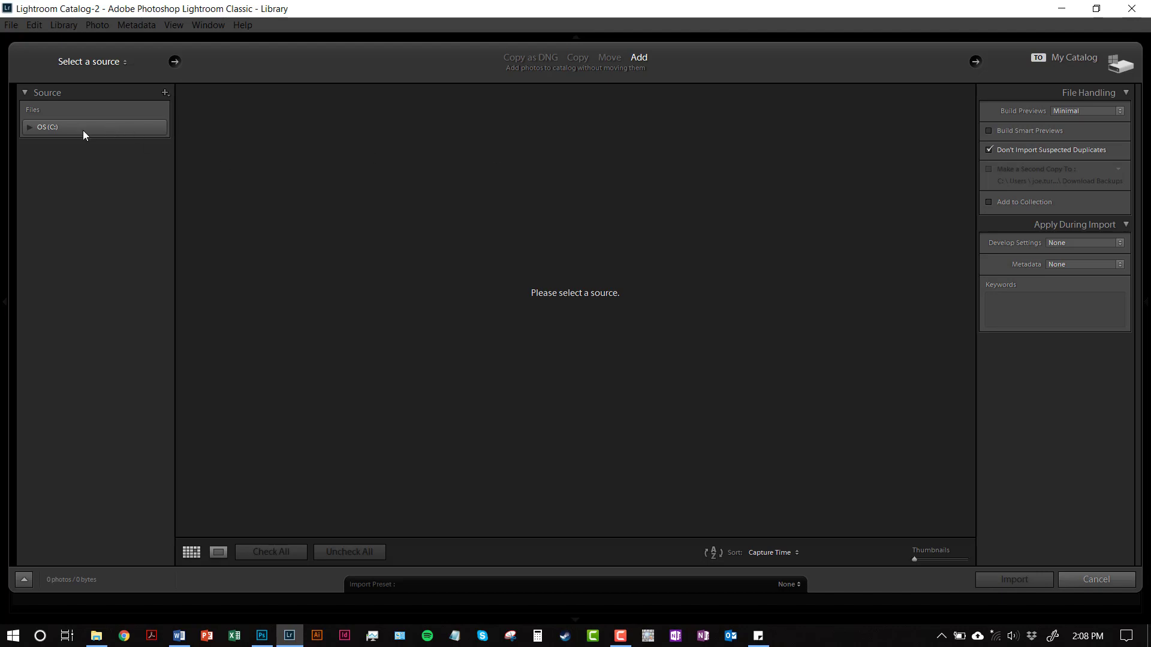
# Step: Browse the import source on OS (C:) through Users and the personal user folder down to the Desktop contents
pyautogui.click(28, 128)
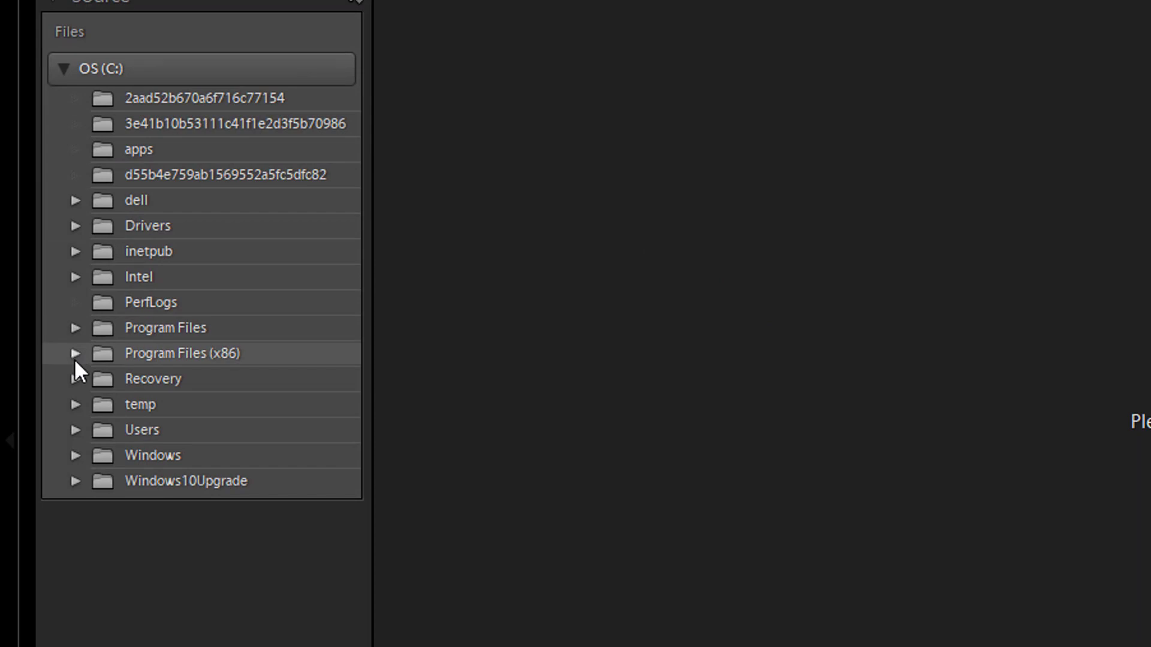
pyautogui.click(75, 429)
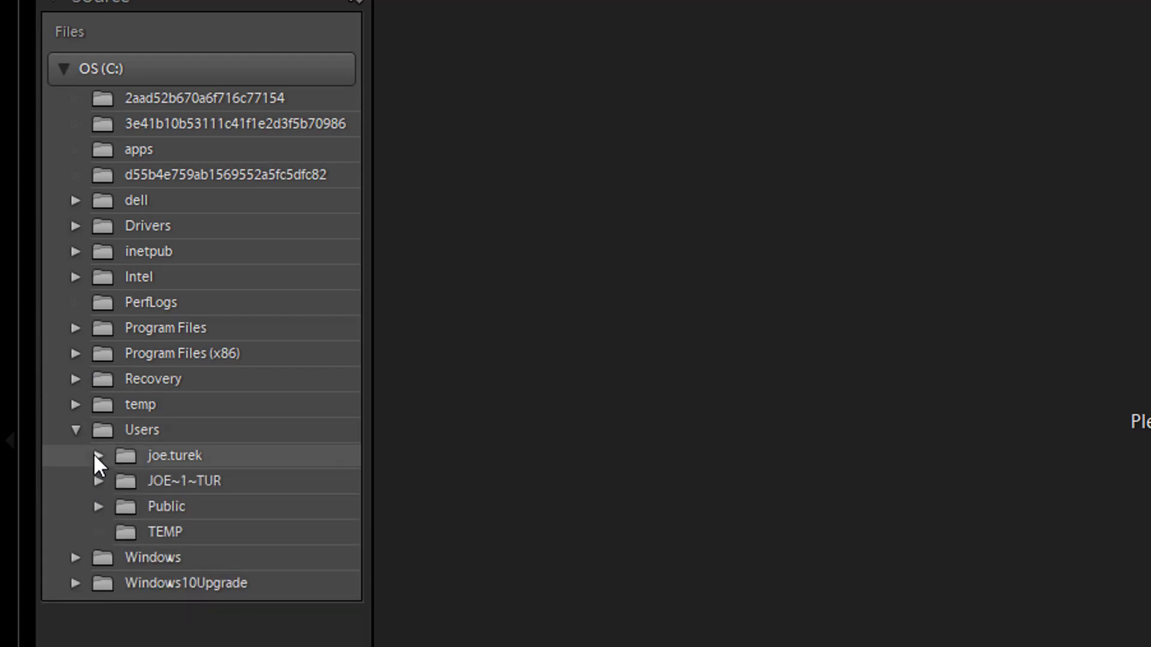
pyautogui.click(98, 455)
pyautogui.scroll(-5, 105, 461)
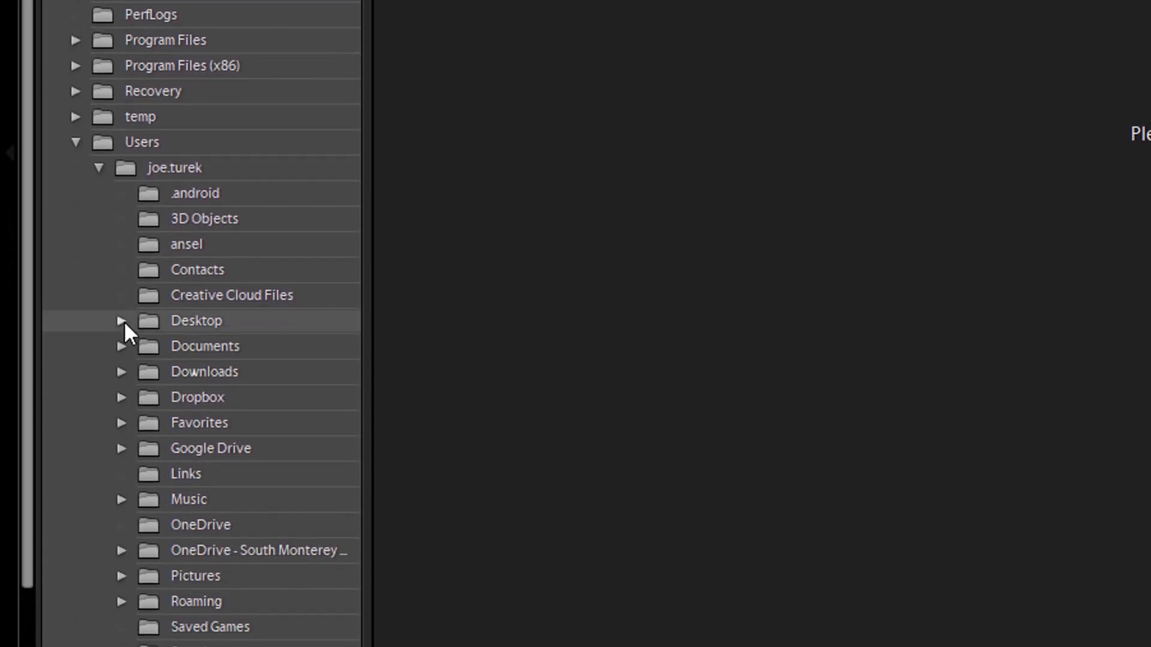
pyautogui.click(122, 320)
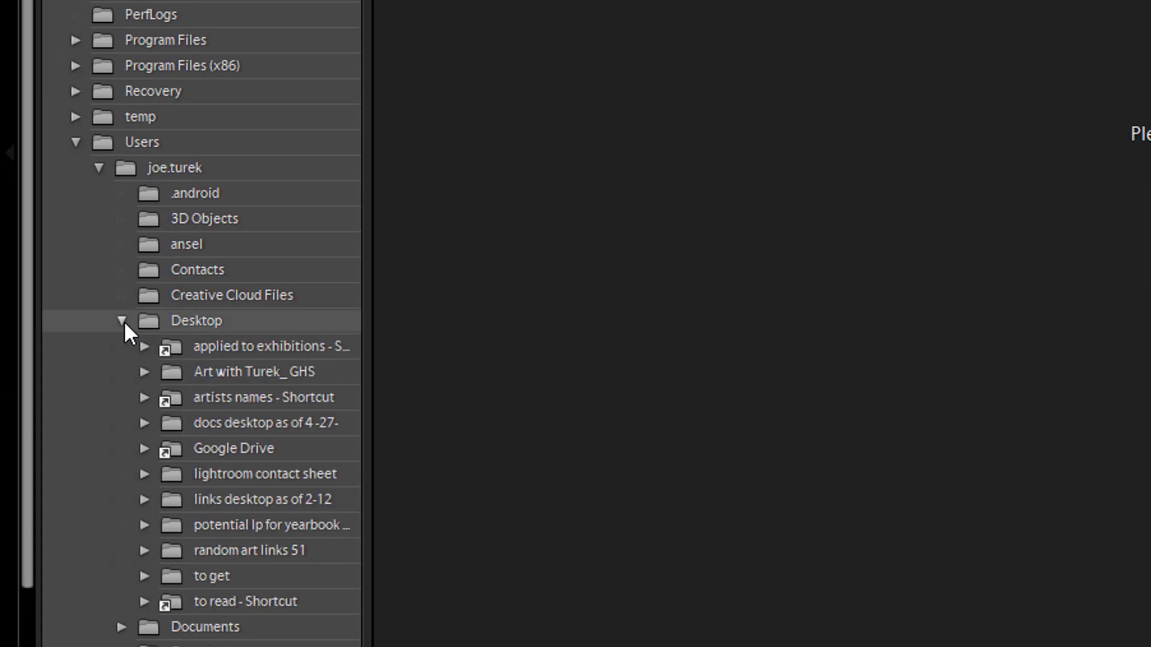
# Step: Import all photos from the contact sheet test files folder inside the U1P9 project under Digital photography, U1- Intro Projects
pyautogui.click(144, 372)
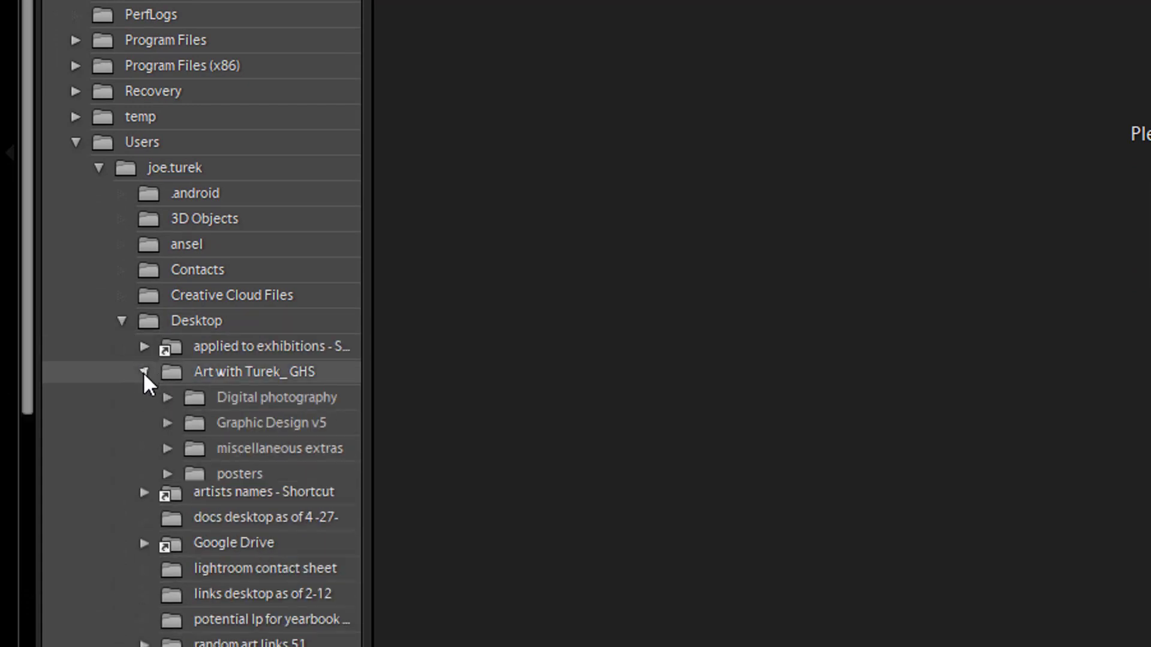
pyautogui.click(167, 398)
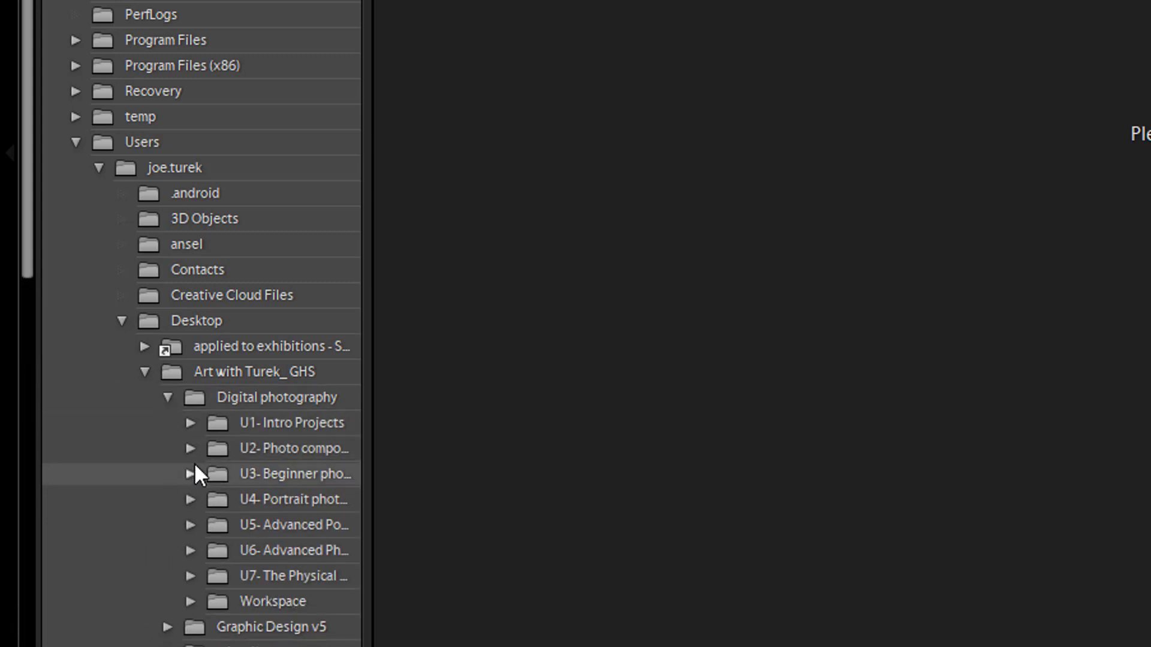
pyautogui.click(190, 422)
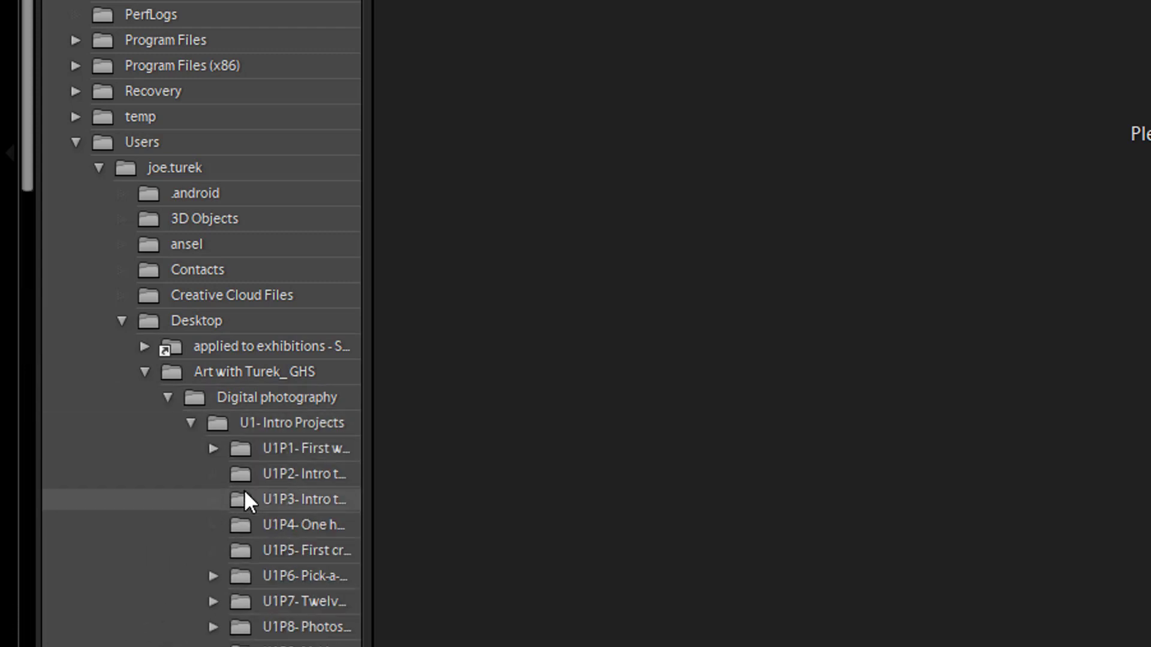
pyautogui.scroll(-3, 243, 490)
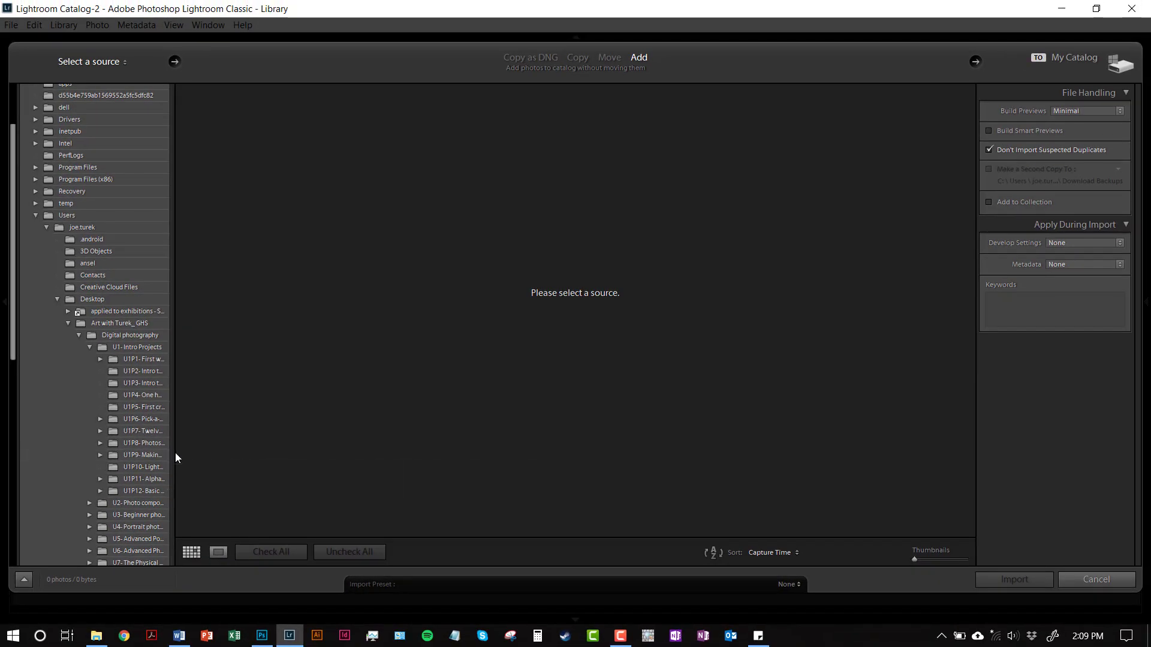
pyautogui.click(100, 455)
pyautogui.click(150, 468)
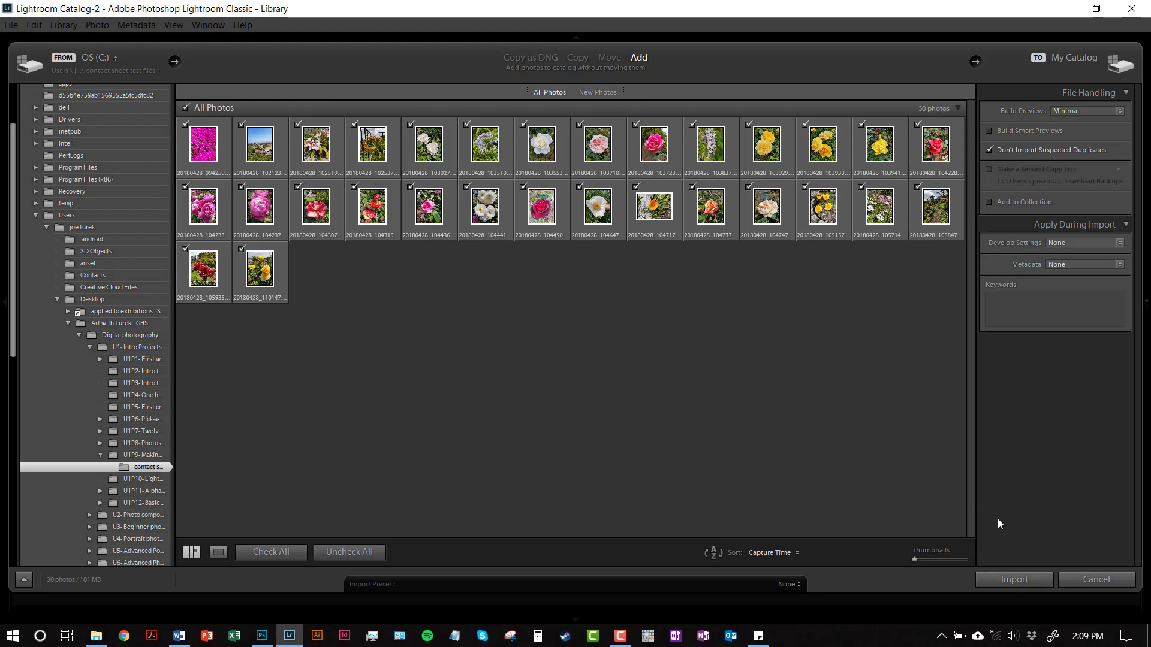
pyautogui.click(1013, 580)
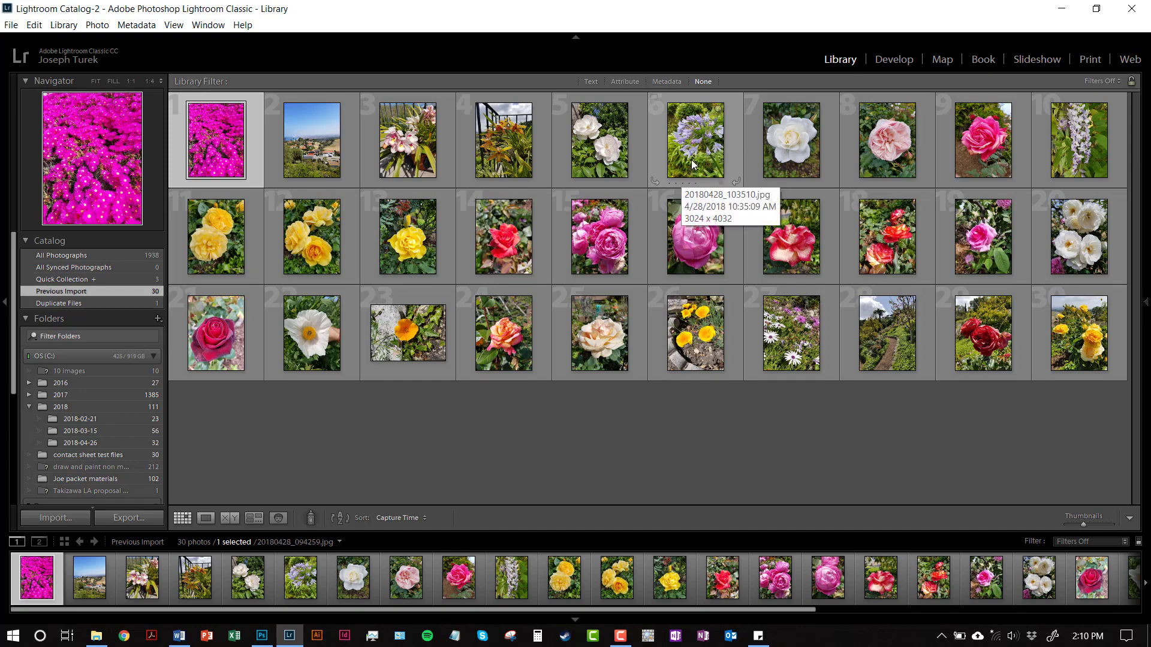
# Step: Open the Print module and set the contact sheet's page grid to 5 rows and 4 columns
pyautogui.click(1144, 305)
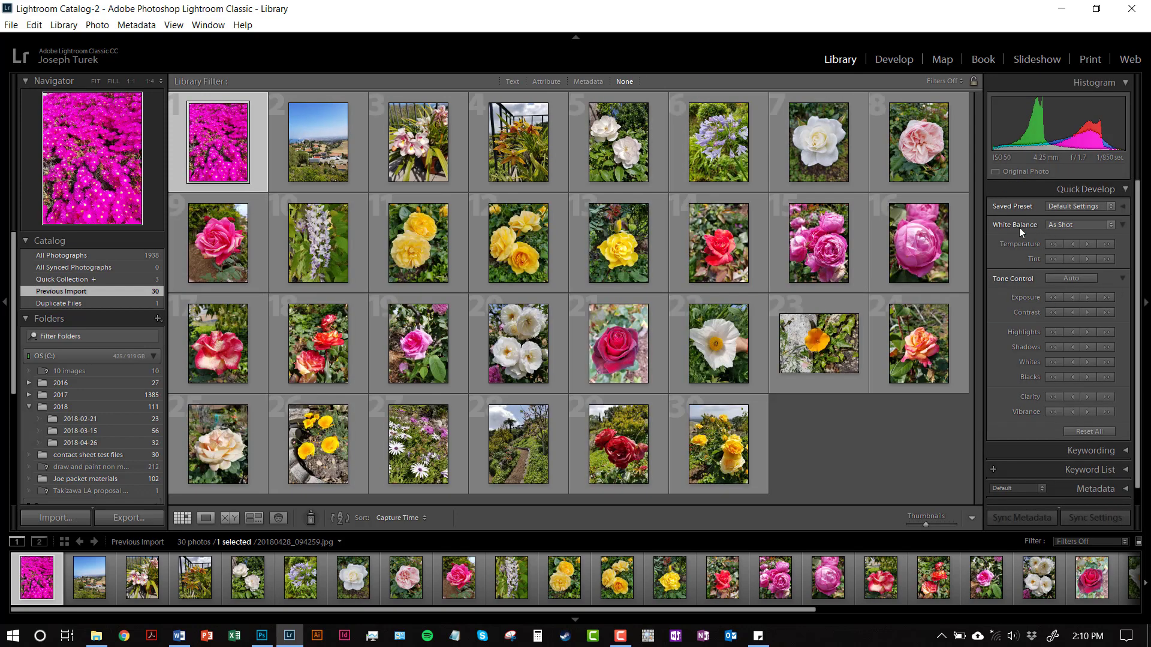
pyautogui.click(1086, 61)
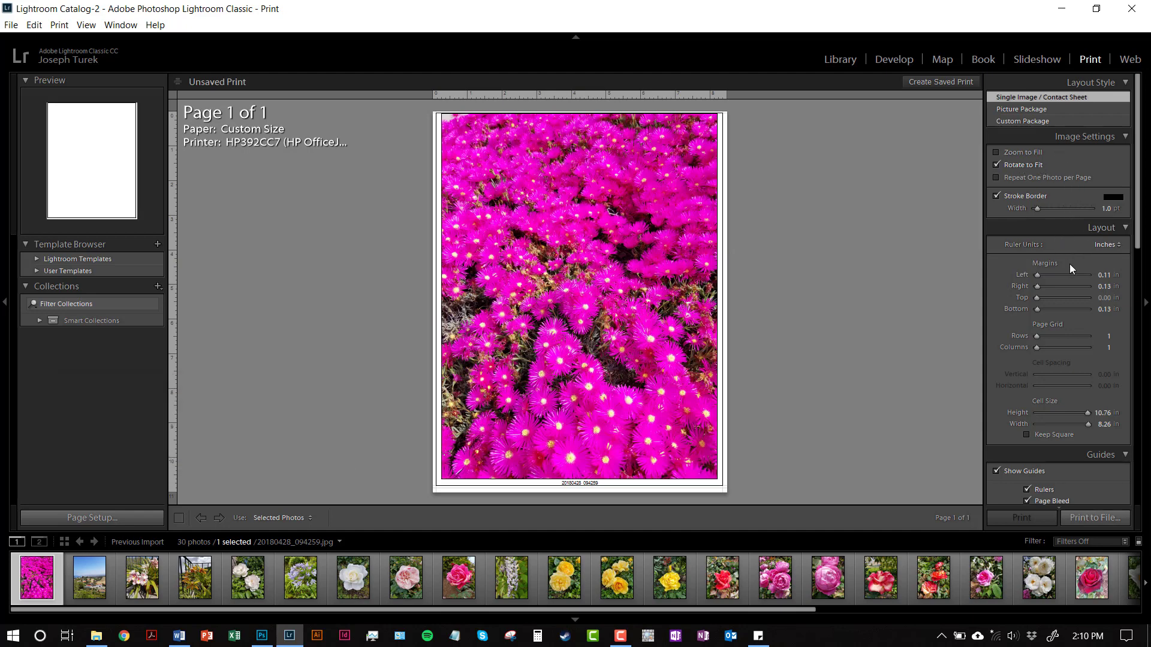
pyautogui.scroll(-3, 1064, 280)
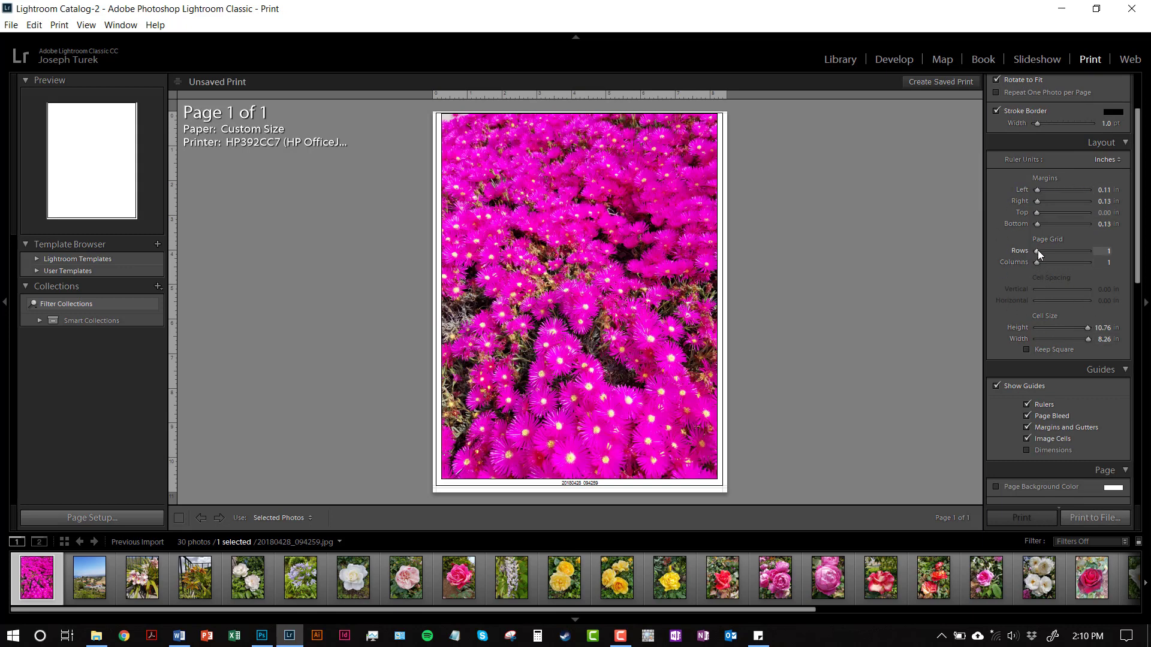
pyautogui.moveTo(1037, 250); pyautogui.dragTo(1050, 253)
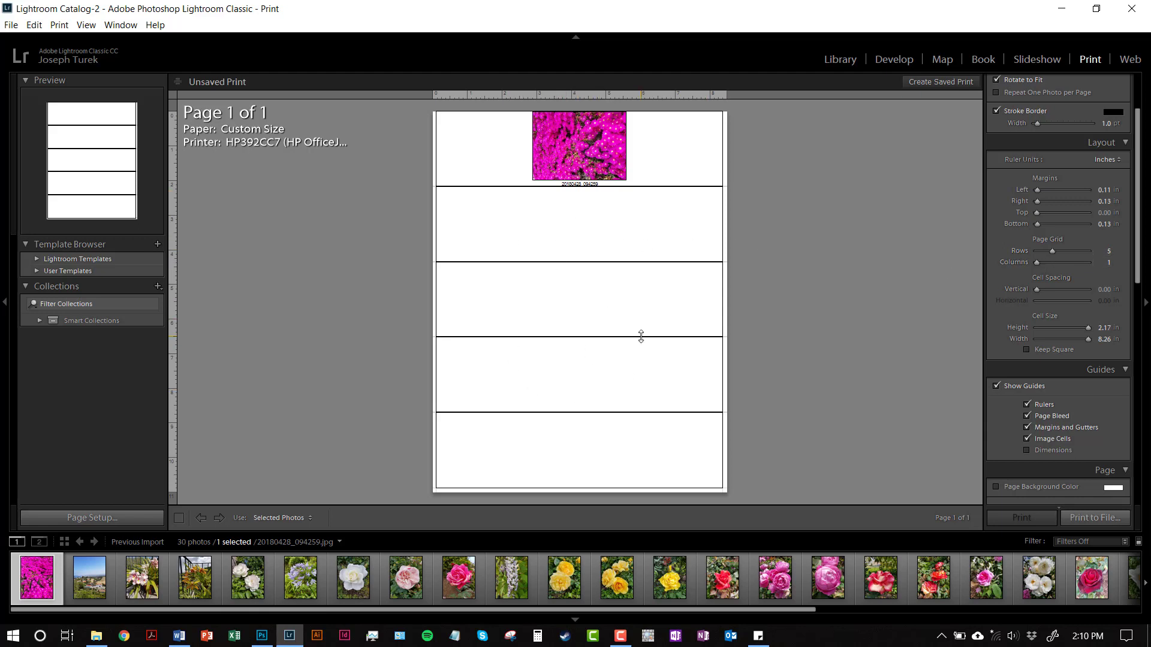
pyautogui.moveTo(1037, 265); pyautogui.dragTo(1048, 264)
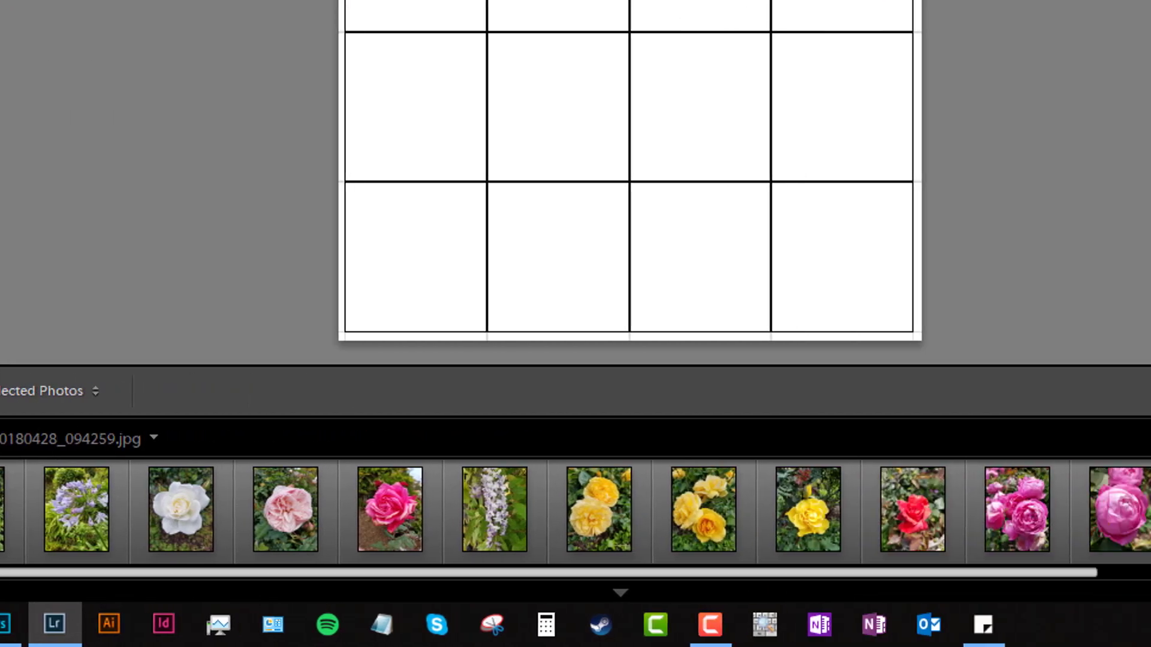
# Step: Select all imported photos in the filmstrip, from the first to the last, to fill the contact sheet
pyautogui.moveTo(0, 573); pyautogui.dragTo(469, 610)
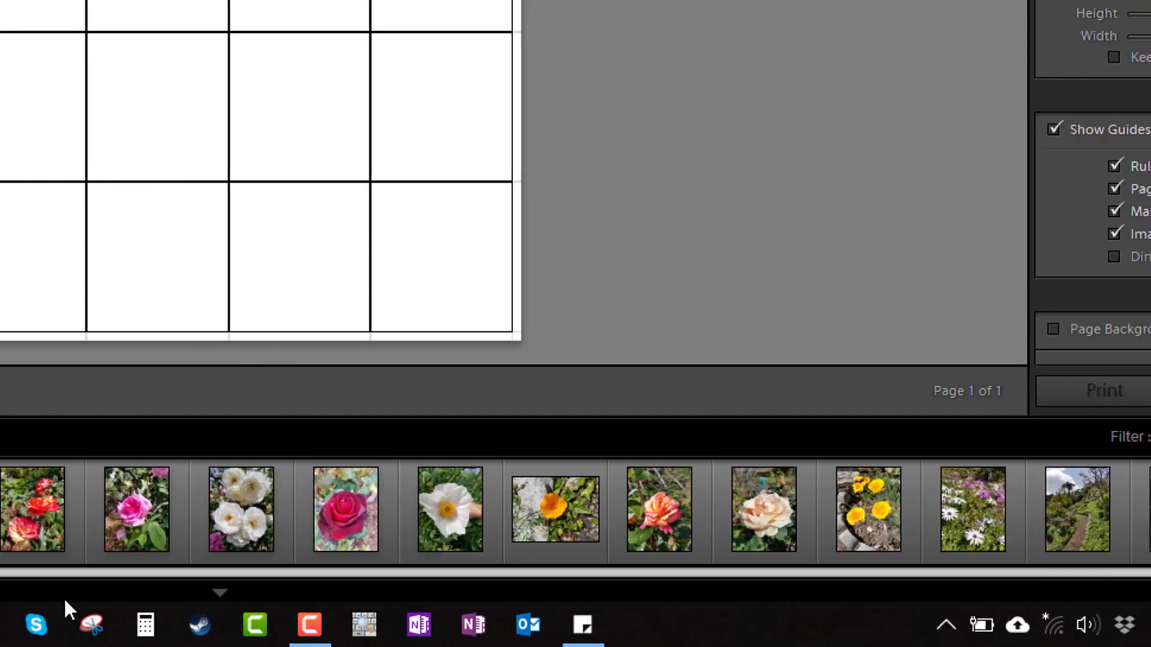
pyautogui.moveTo(65, 603); pyautogui.dragTo(109, 594)
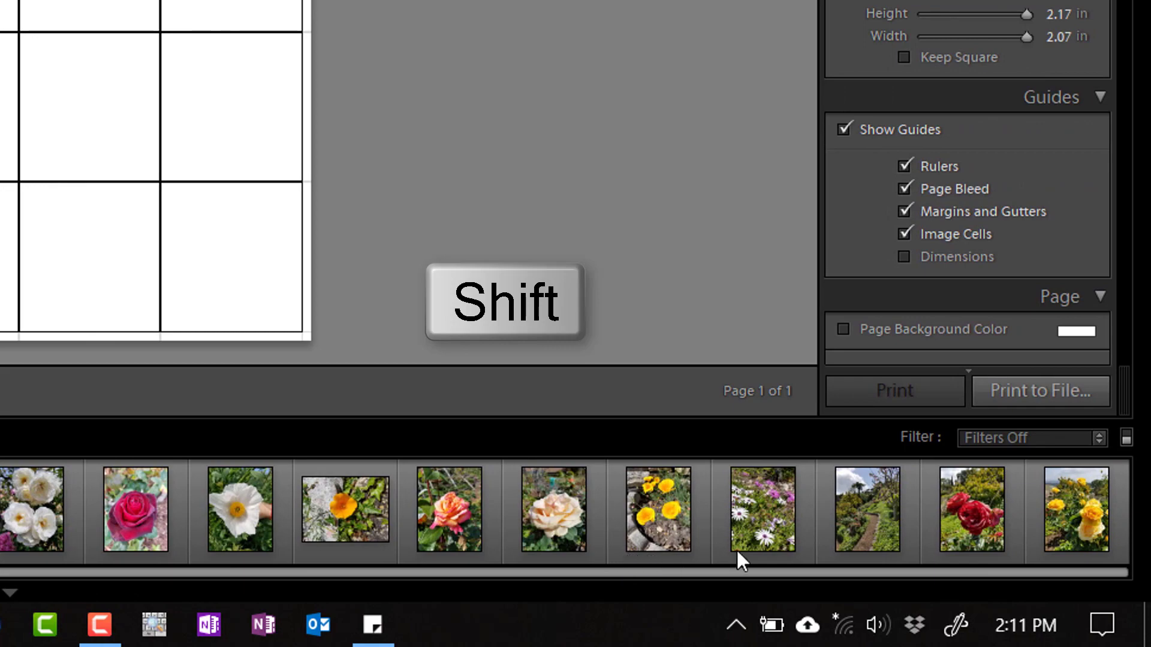
pyautogui.keyDown('shift'); pyautogui.click(1070, 518); pyautogui.keyUp('shift')
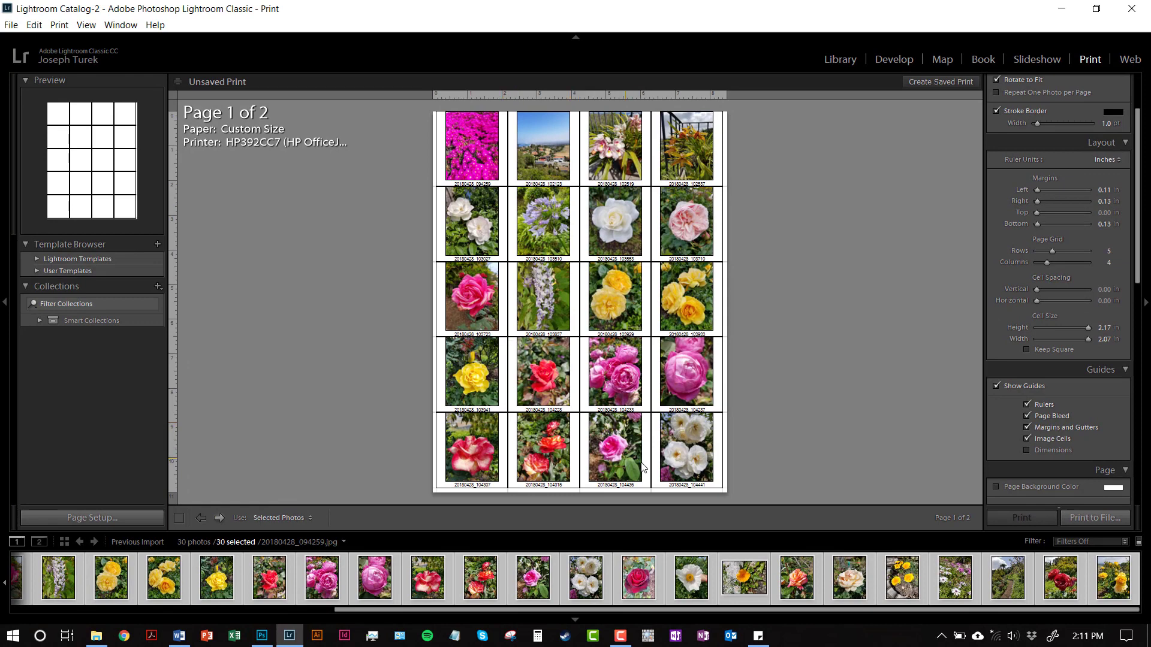
pyautogui.click(1117, 591)
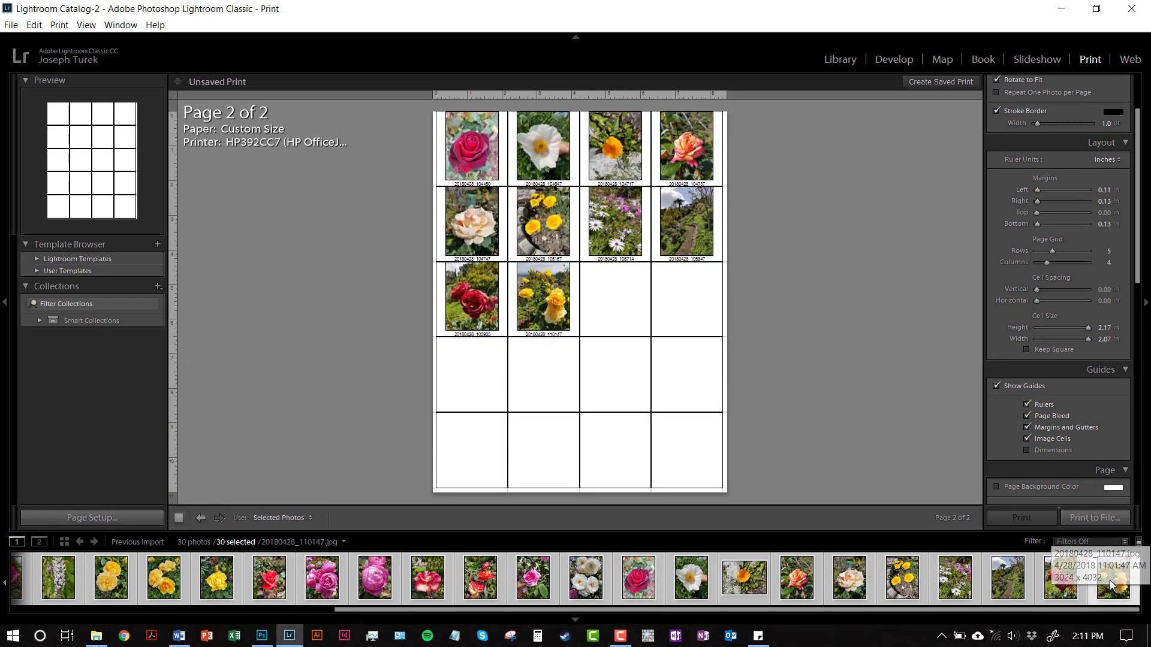
pyautogui.hotkey('ctrl', 'a')
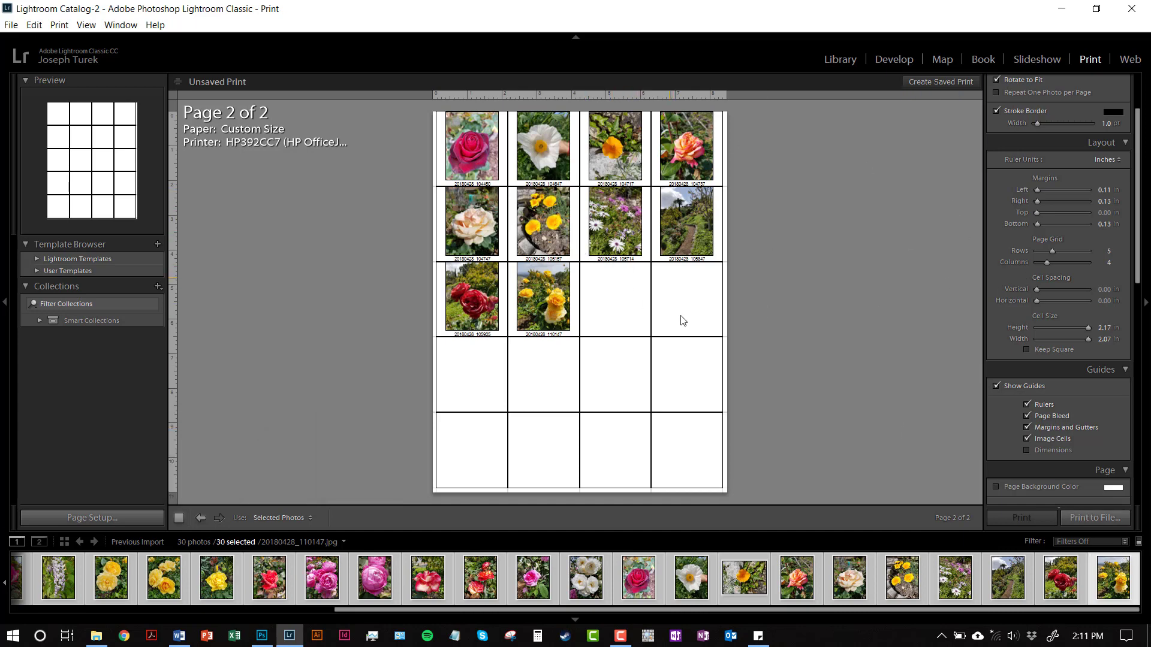
# Step: Check both contact sheet pages and set the page grid to 8 rows to fit every photo on one page
pyautogui.click(200, 520)
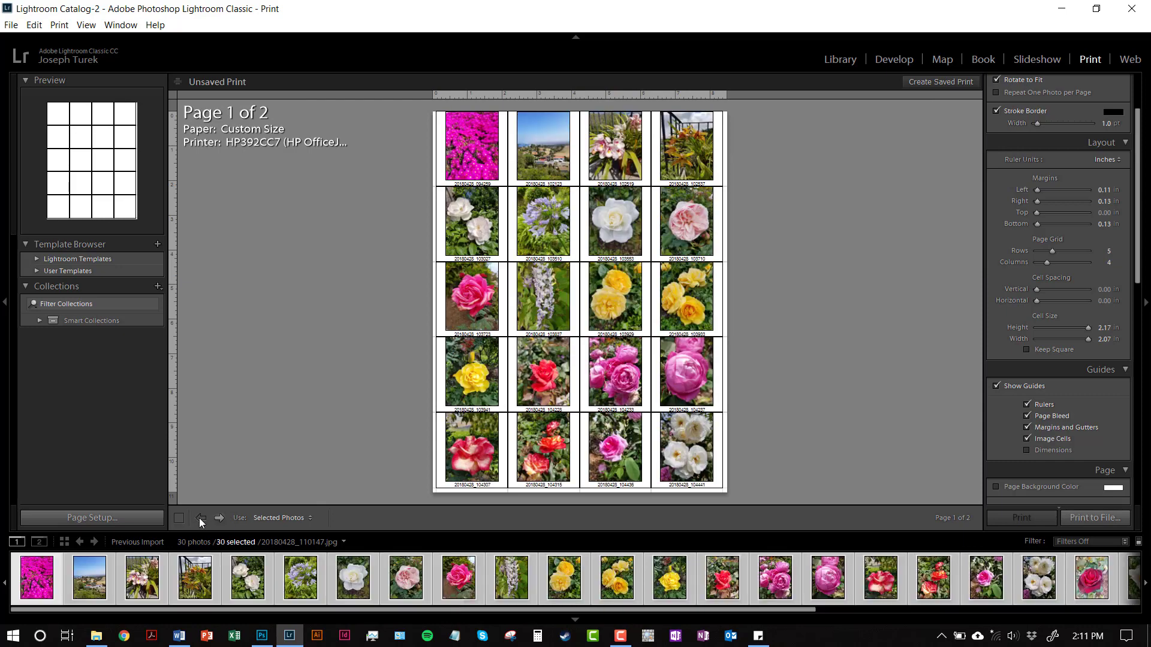
pyautogui.click(219, 518)
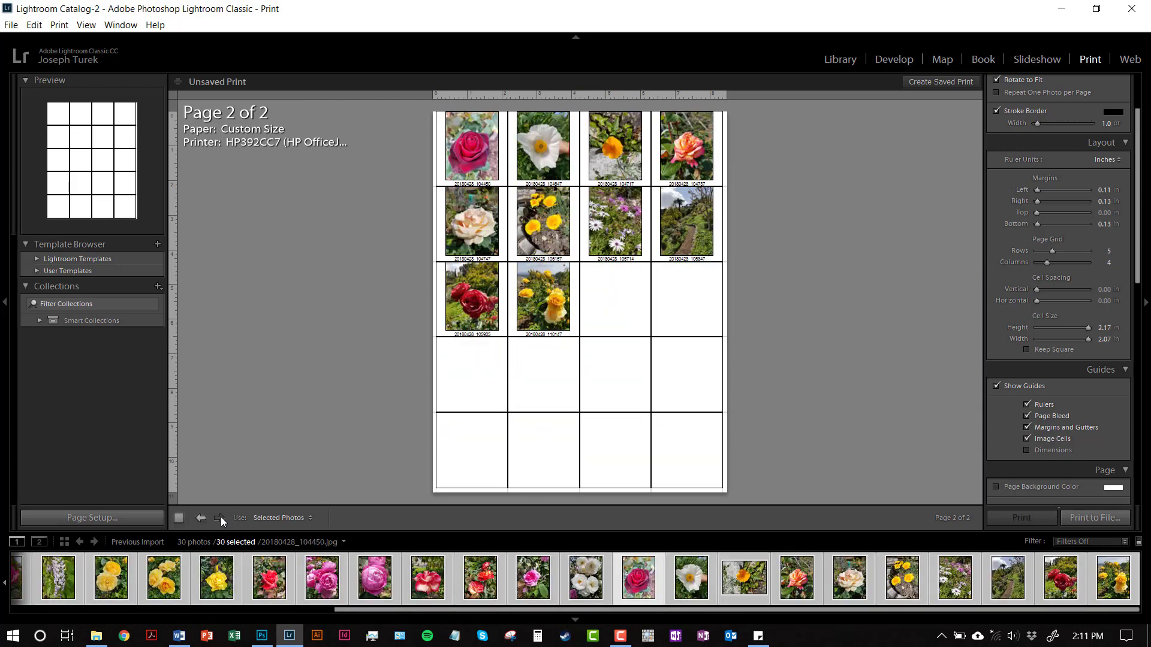
pyautogui.click(200, 518)
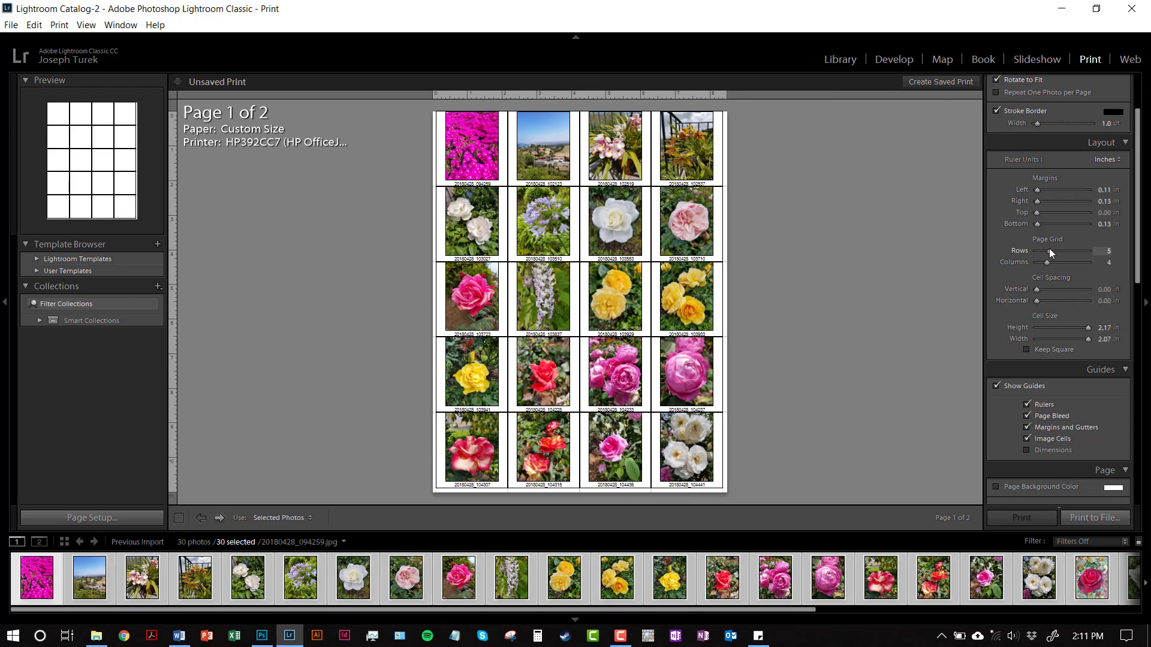
pyautogui.moveTo(1049, 251)
pyautogui.mouseDown()
pyautogui.moveTo(1059, 251)
pyautogui.moveTo(1048, 261)
pyautogui.mouseUp()
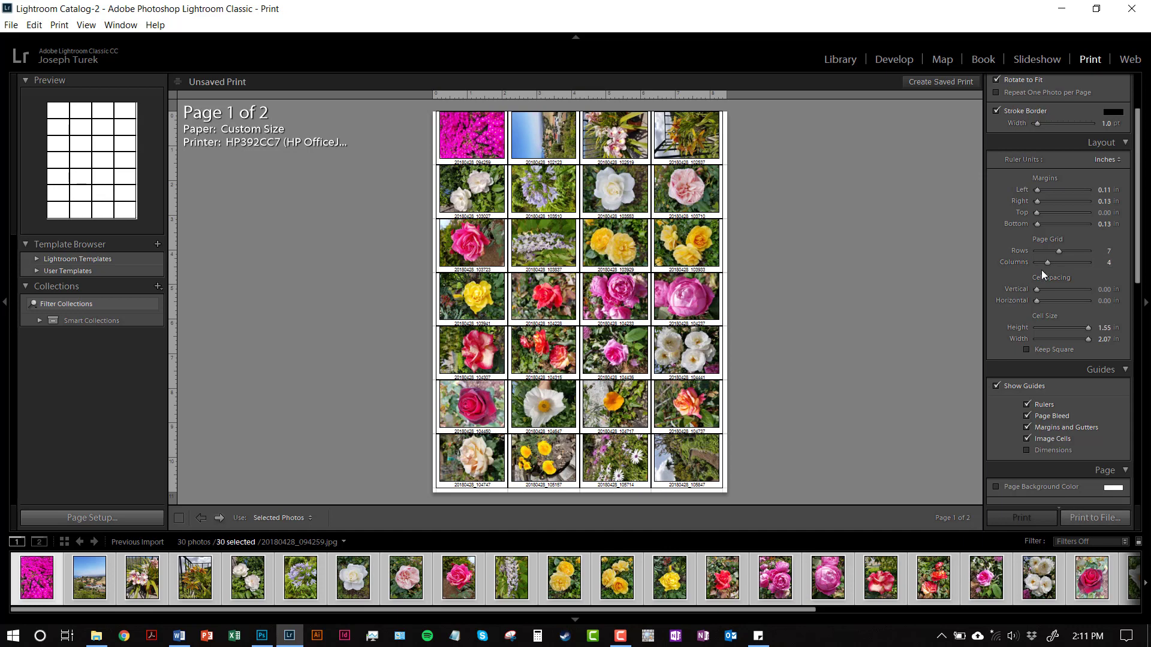
pyautogui.moveTo(1059, 251); pyautogui.dragTo(1060, 251)
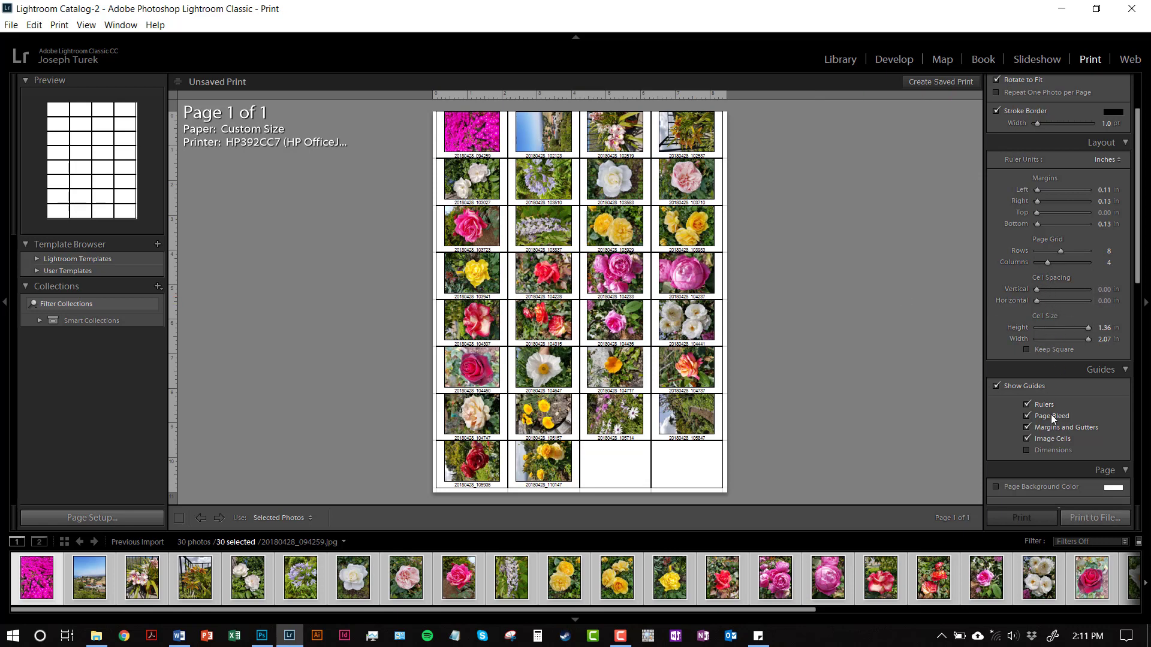
# Step: Review the page and print job settings and start printing the contact sheet to a JPEG file
pyautogui.scroll(-5, 1051, 414)
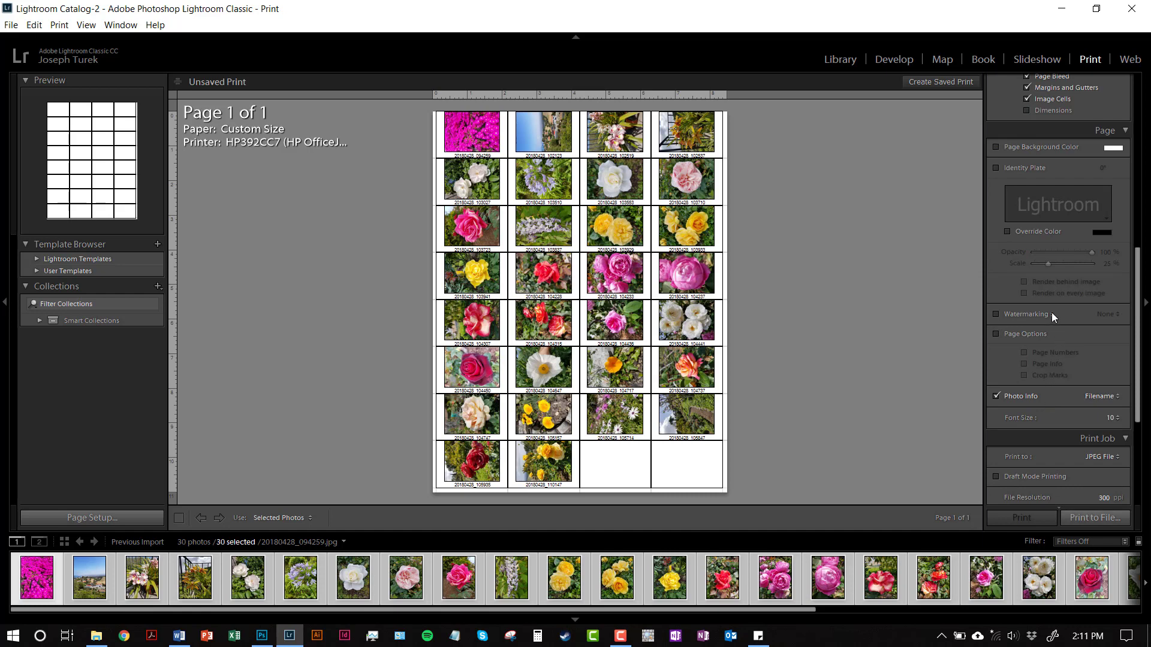
pyautogui.scroll(-2, 1056, 367)
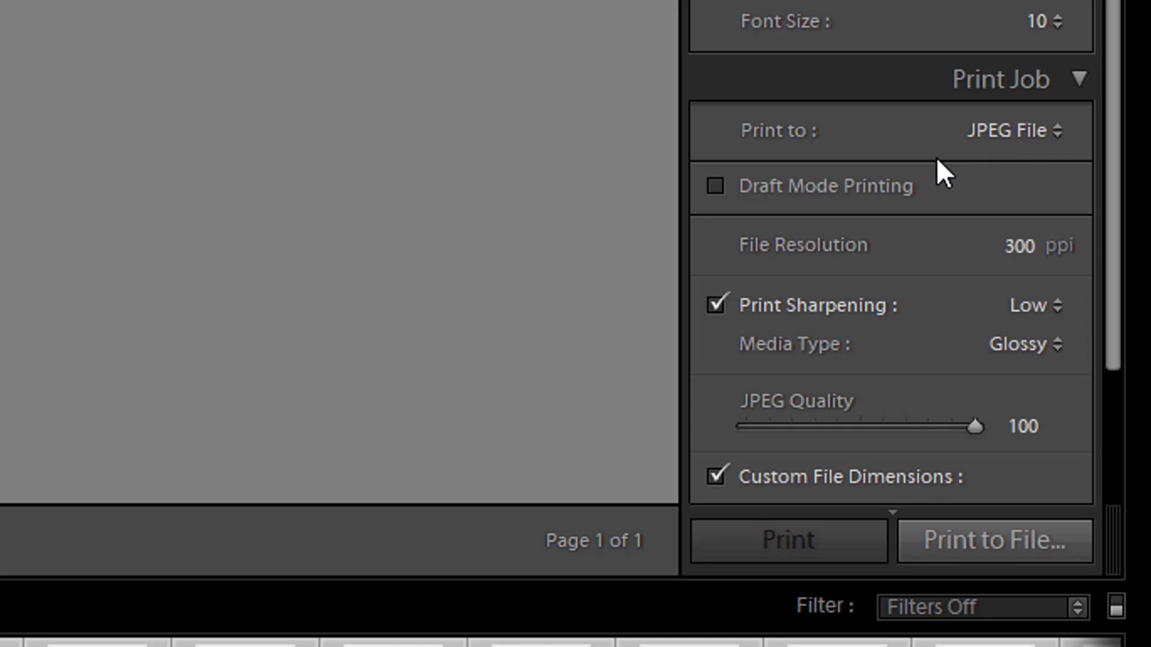
pyautogui.scroll(-4, 911, 200)
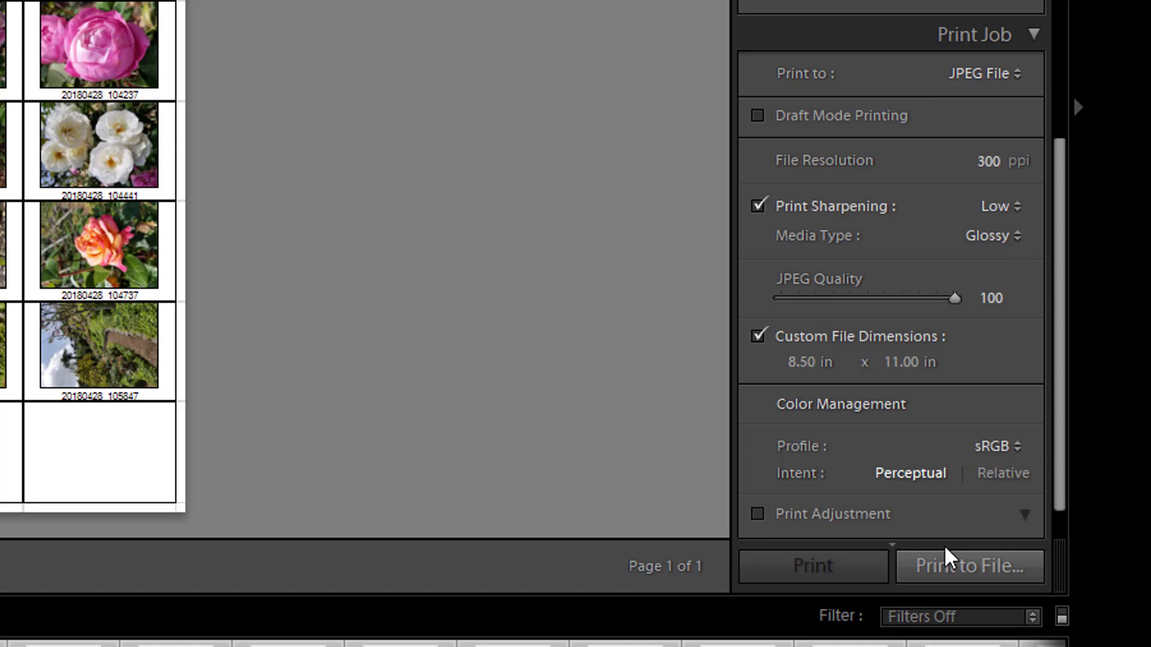
pyautogui.click(946, 579)
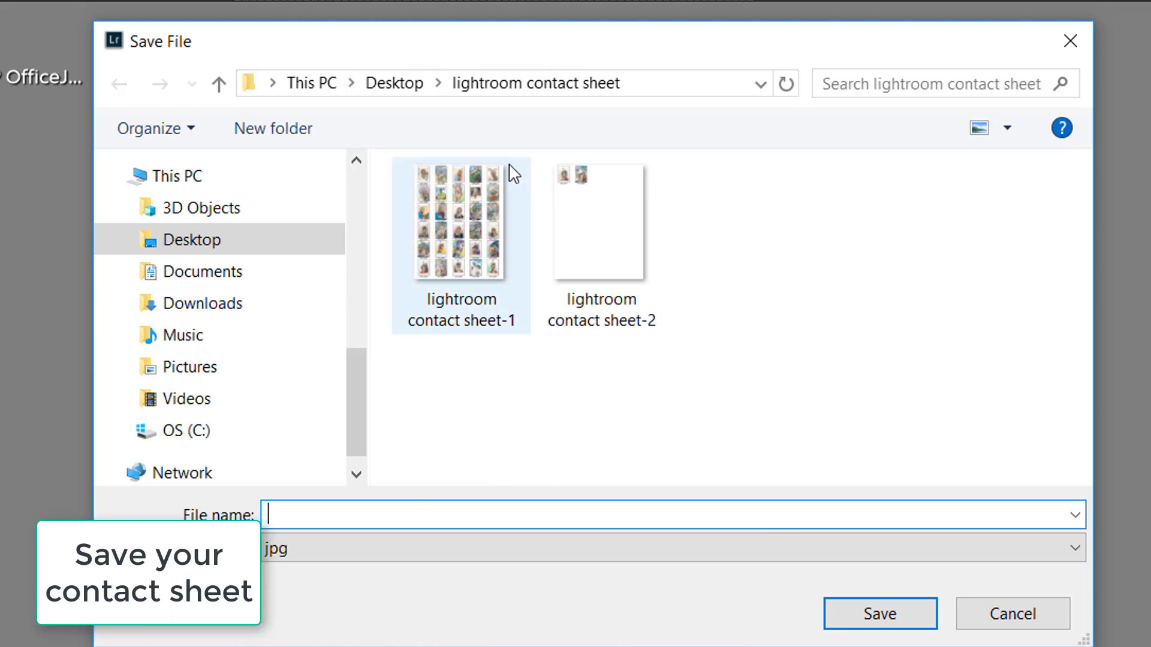
# Step: Set the save location to the "U1P9- Making contact sheets NEED VIDEO TUTS" folder within "U1- Intro Projects"
pyautogui.moveTo(352, 390); pyautogui.dragTo(390, 286)
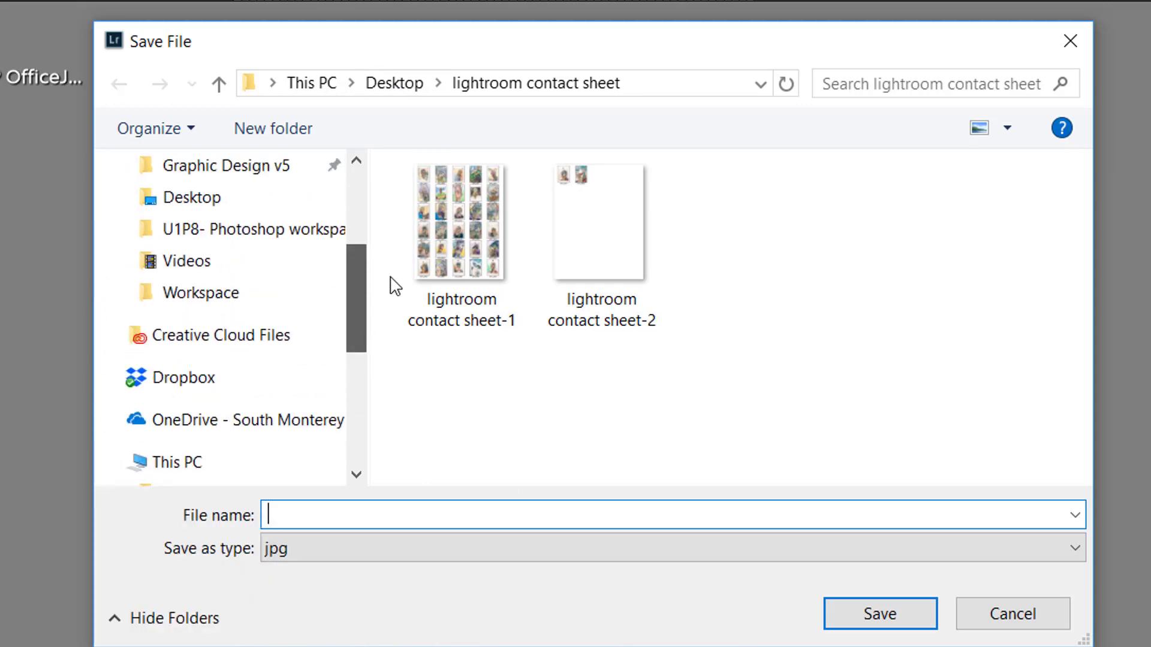
pyautogui.click(316, 240)
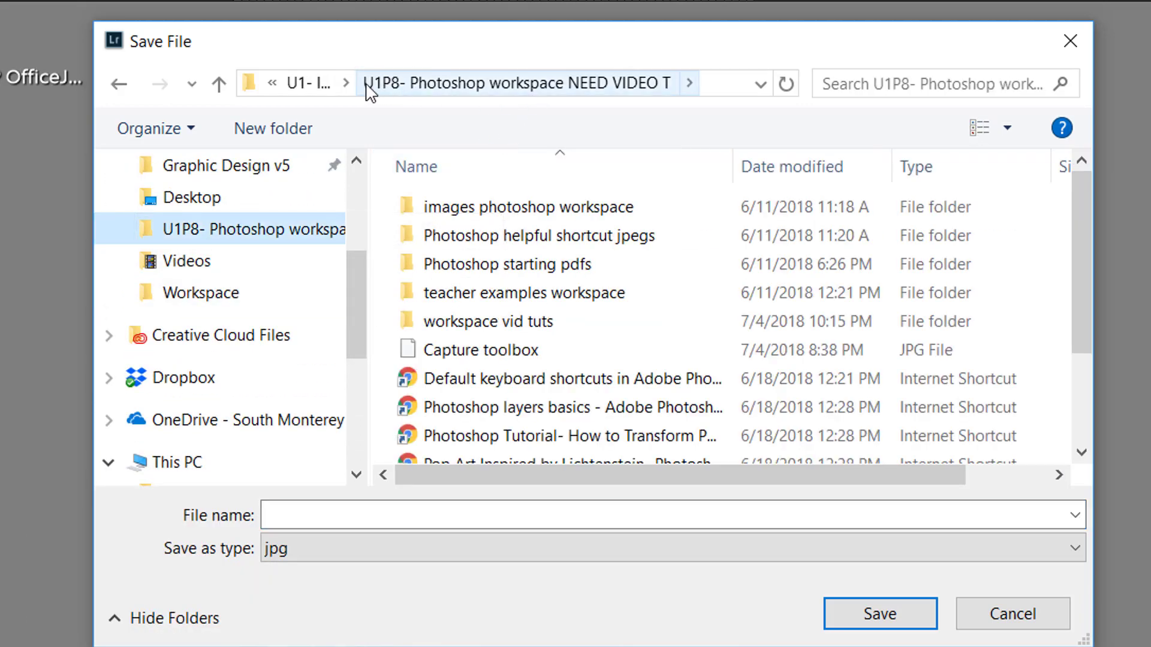
pyautogui.click(316, 84)
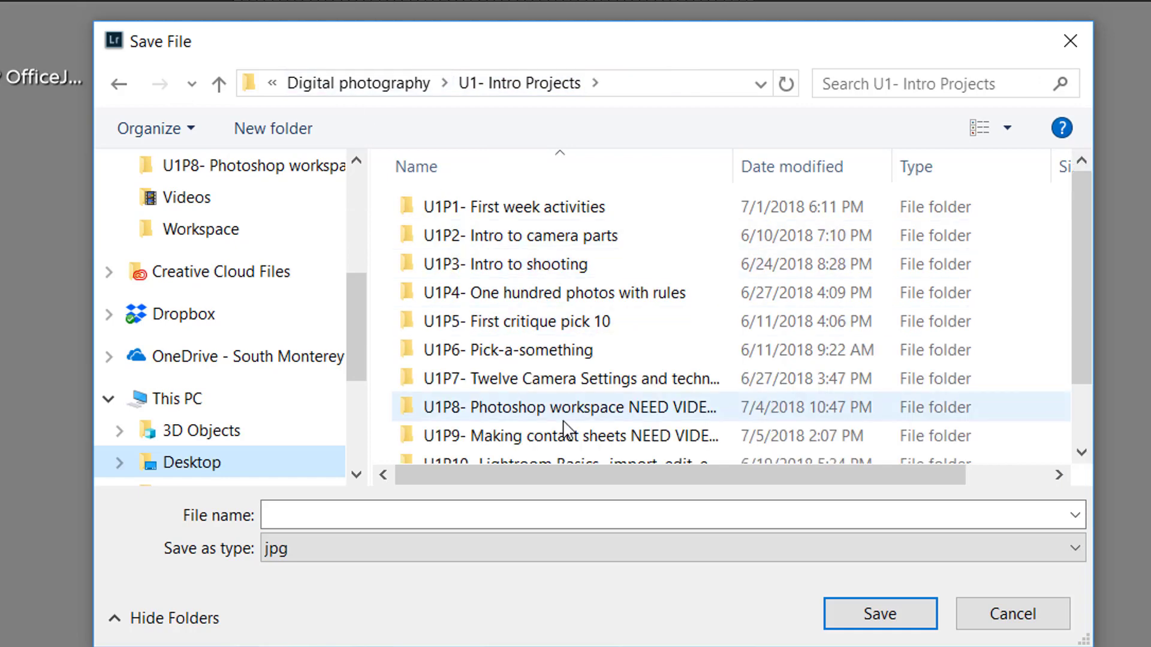
pyautogui.click(559, 437)
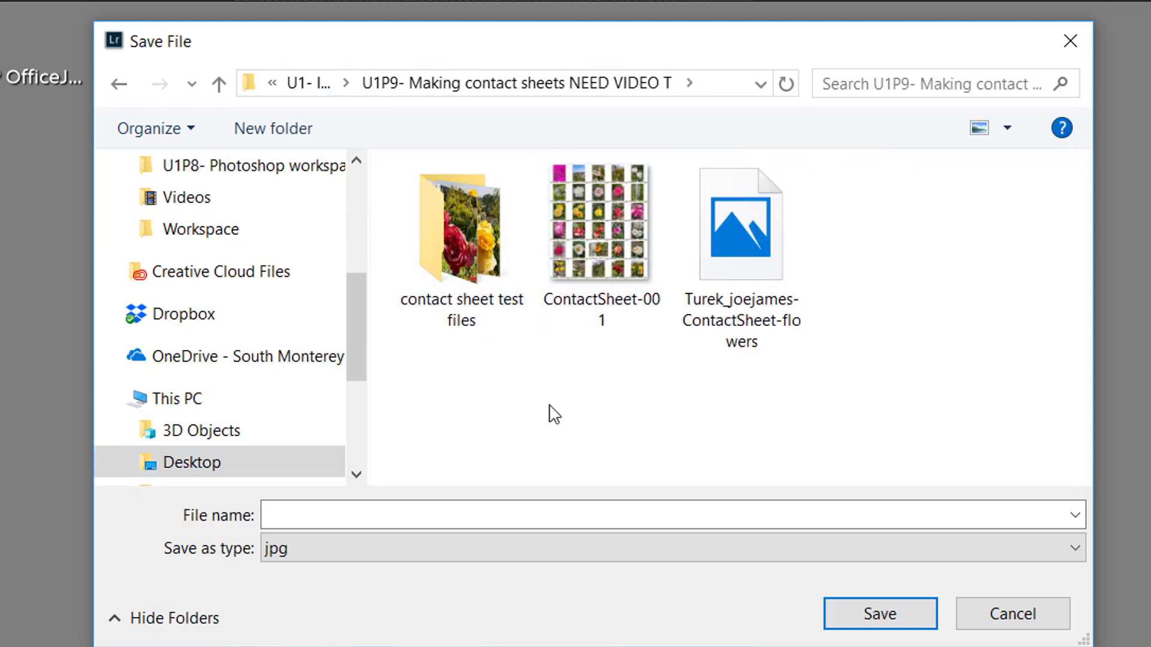
# Step: Name the file with the author's name followed by "- ContactSheet-flowers lightroom.jpg" and save it
pyautogui.click(337, 512)
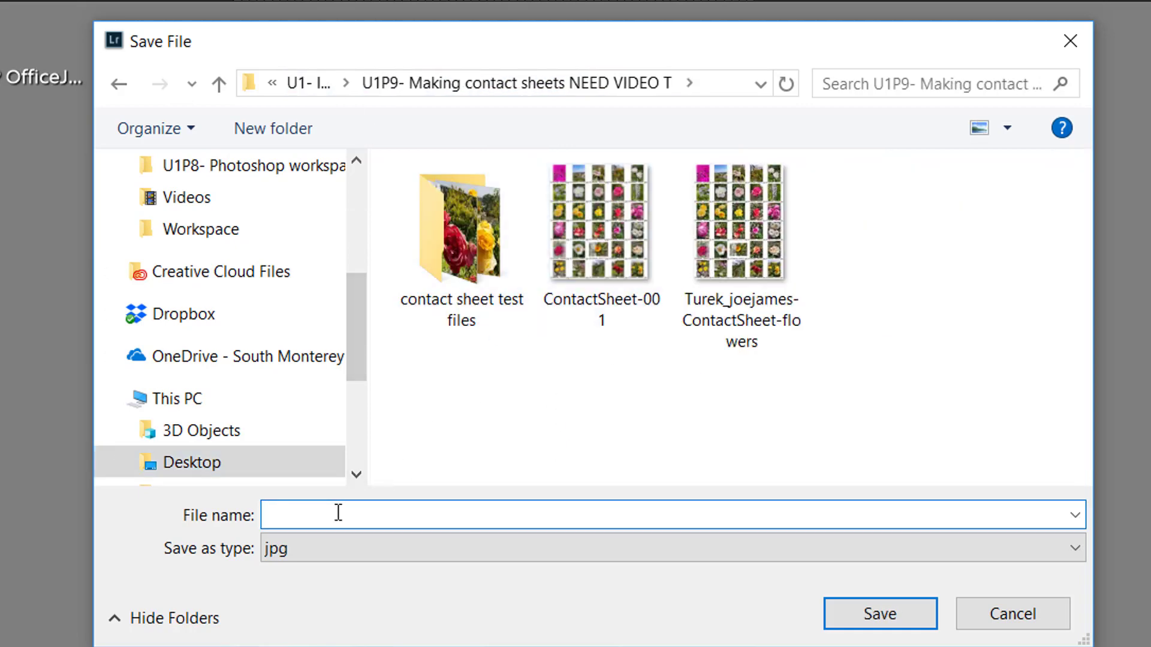
pyautogui.write('Ture')
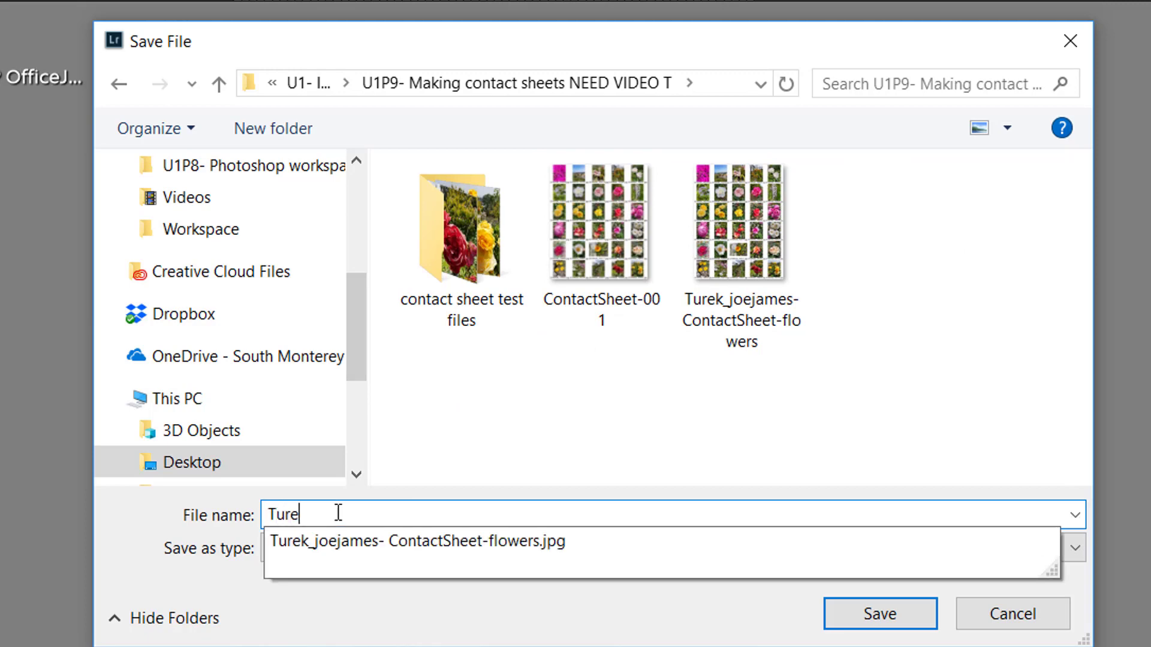
pyautogui.write('k')
pyautogui.press('Down')
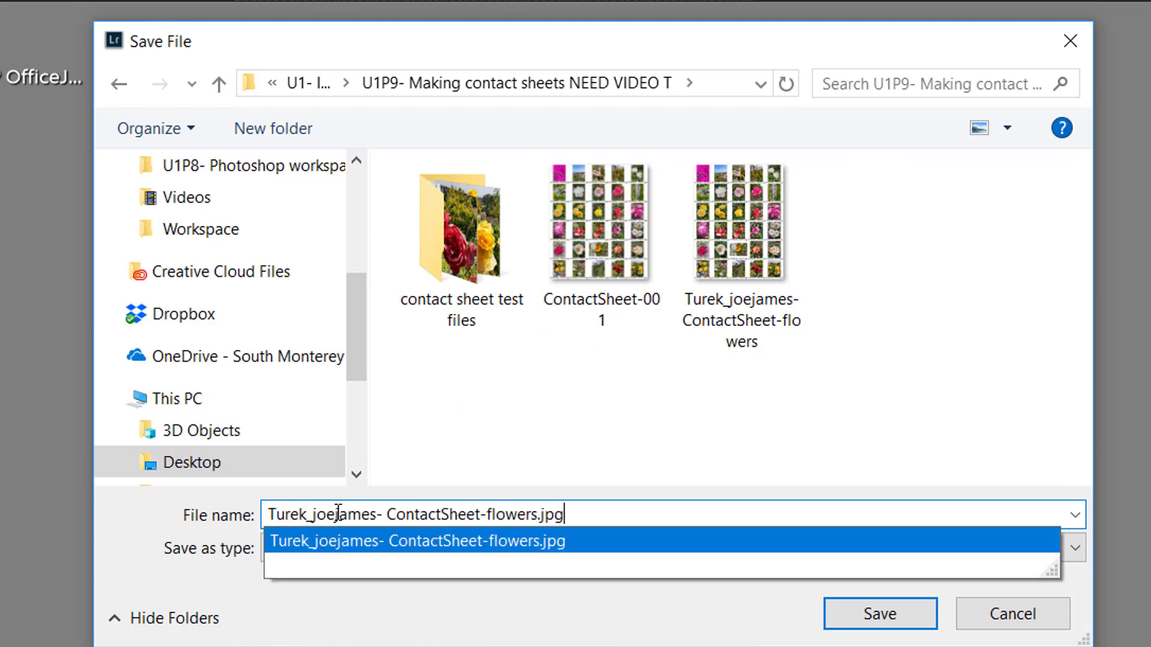
pyautogui.click(532, 516)
pyautogui.moveTo(539, 515); pyautogui.dragTo(533, 516)
pyautogui.write('lightroo')
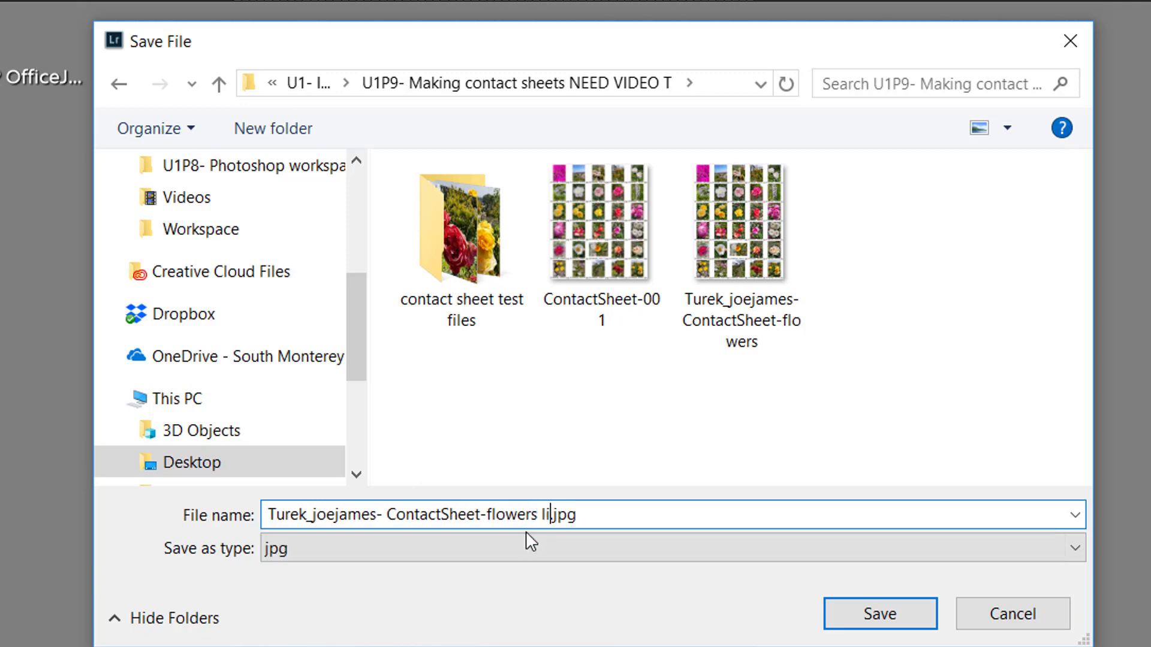
pyautogui.write('m')
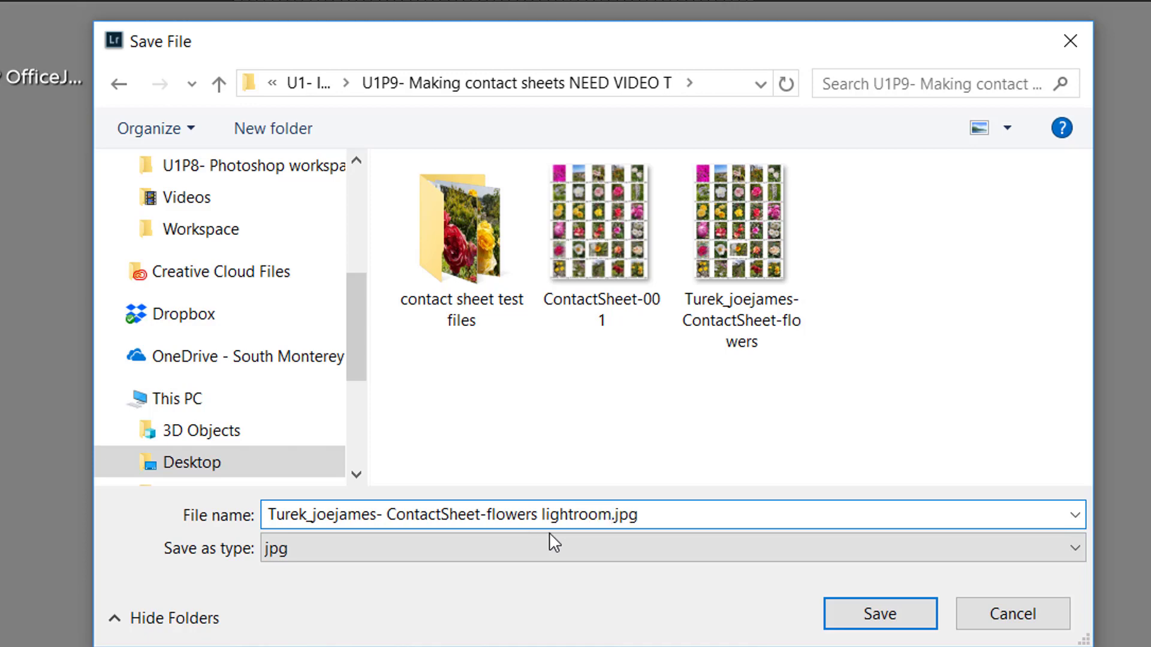
pyautogui.click(903, 624)
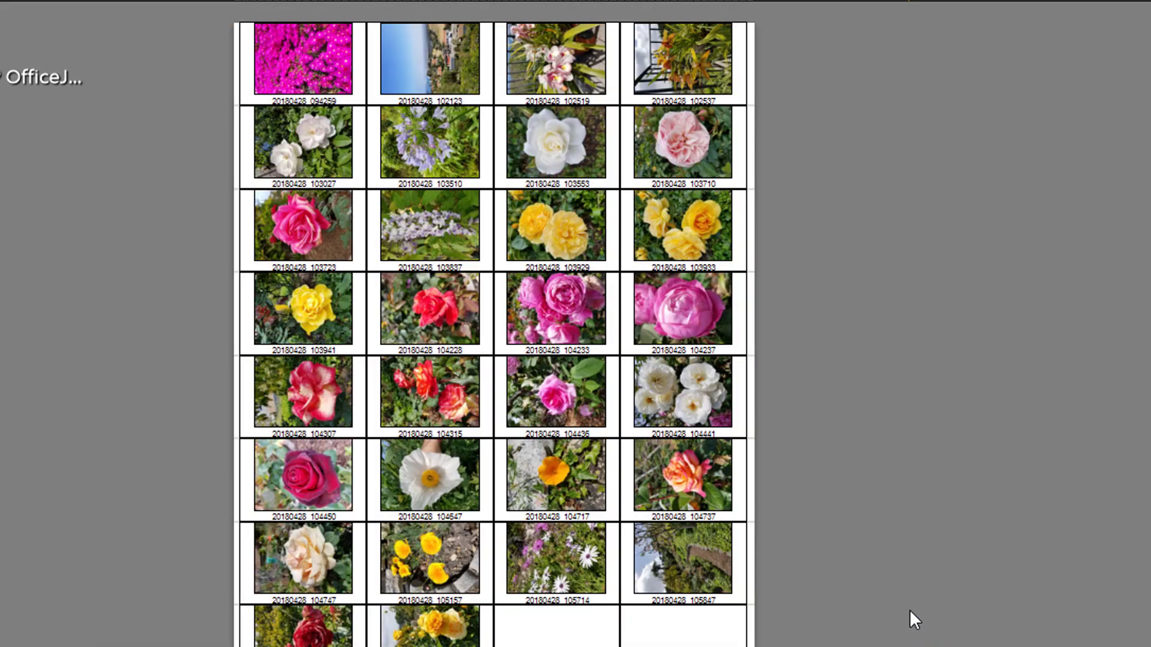